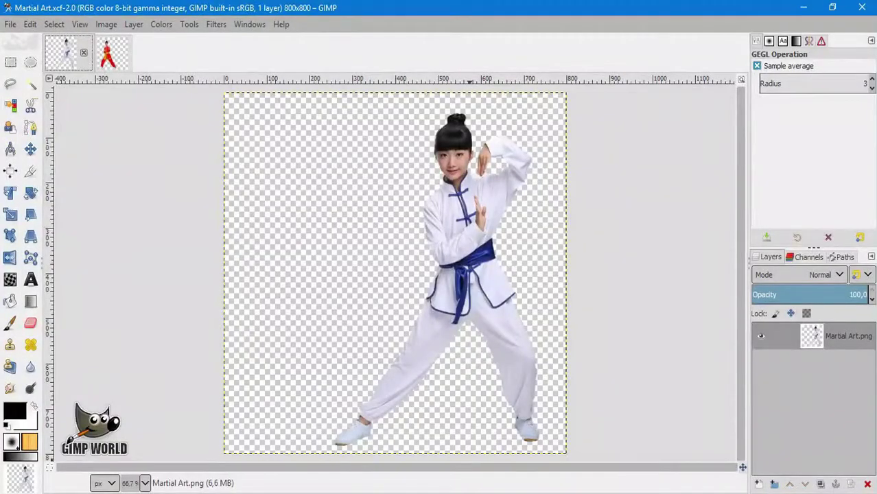
- With Rectangle Select fixed to a 2 px width, select a strip down through the figure's head and torso
click(11, 62)
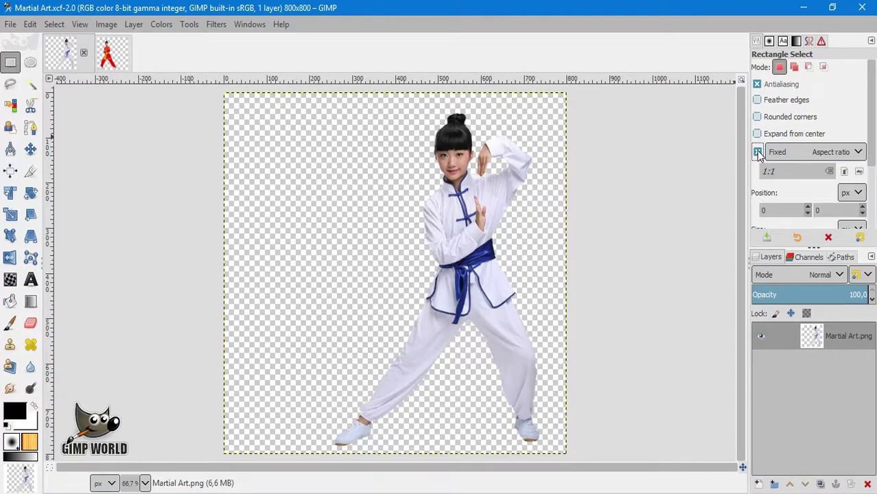
click(796, 152)
click(792, 178)
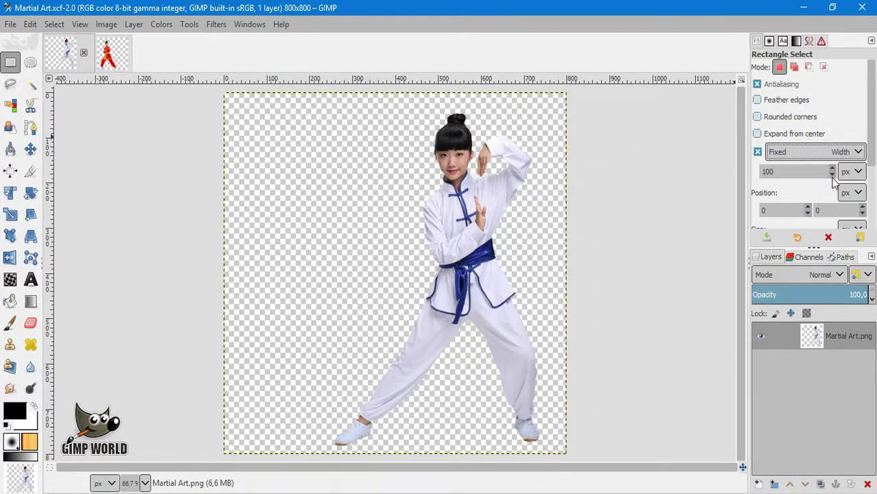
key(Tab)
text(2)
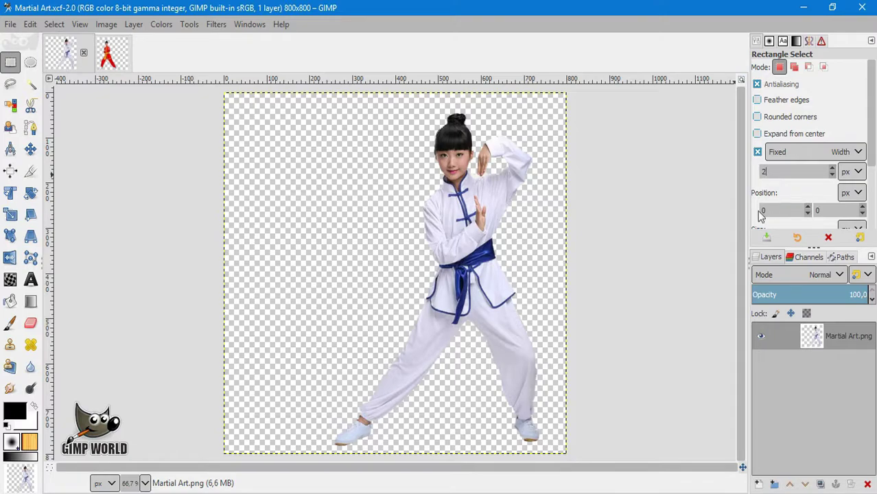
drag(452, 110, 481, 322)
- Copy the thin strip and paste it as a new layer
key(ctrl)
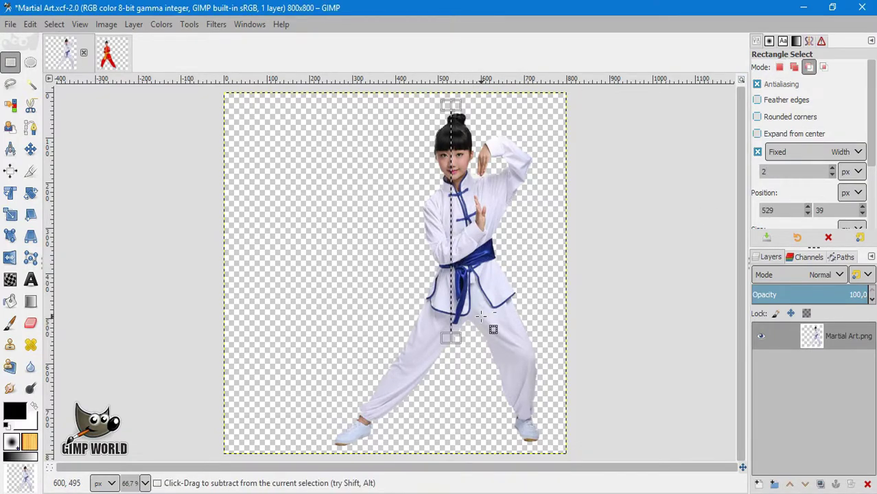
key(ctrl+c)
key(ctrl+v)
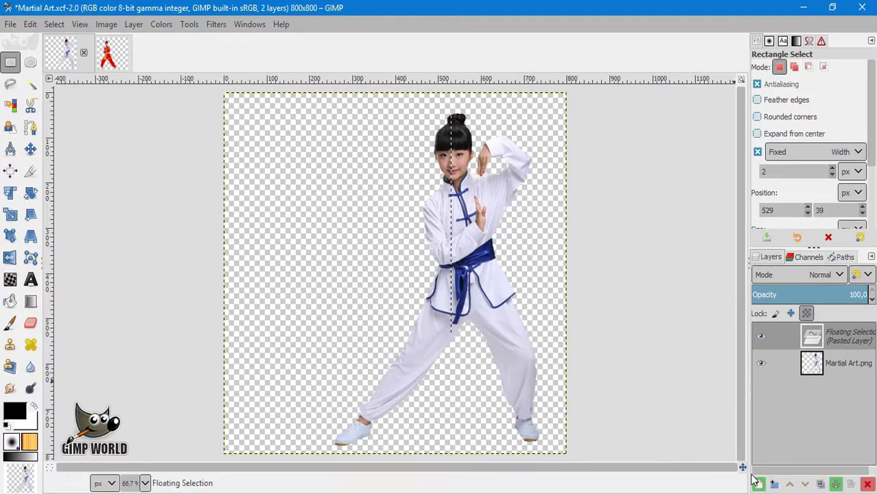
click(759, 486)
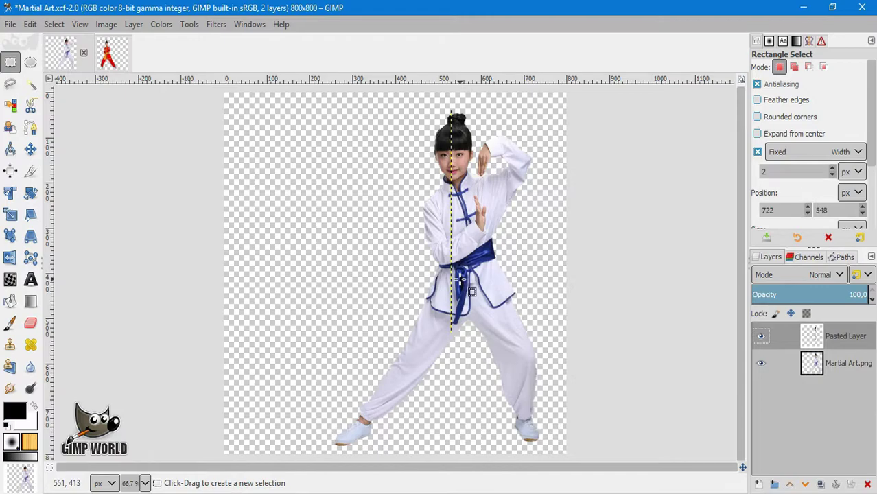
- Stretch the pasted strip horizontally across the full canvas width with Unified Transform
key(shift+t)
click(451, 239)
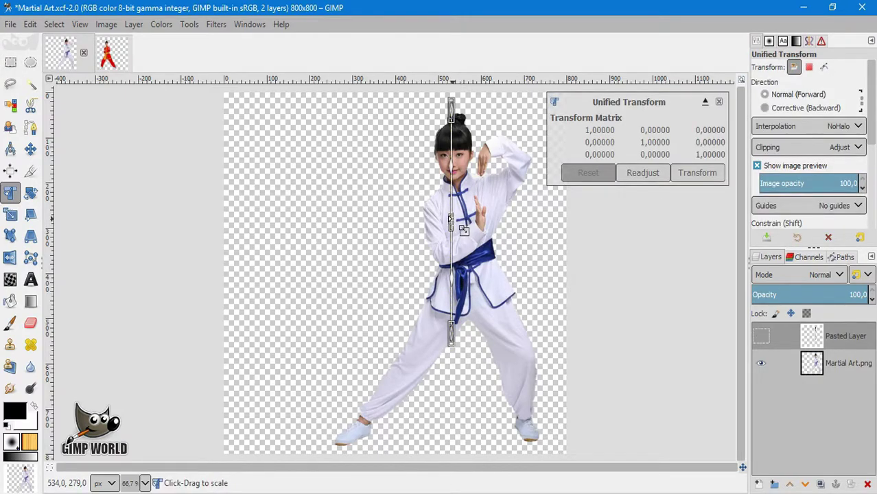
drag(451, 219, 874, 215)
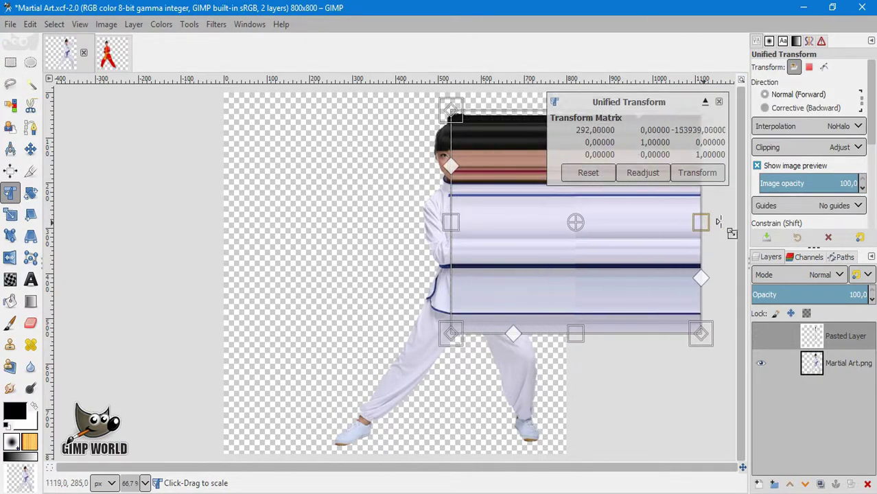
drag(455, 222, 4, 253)
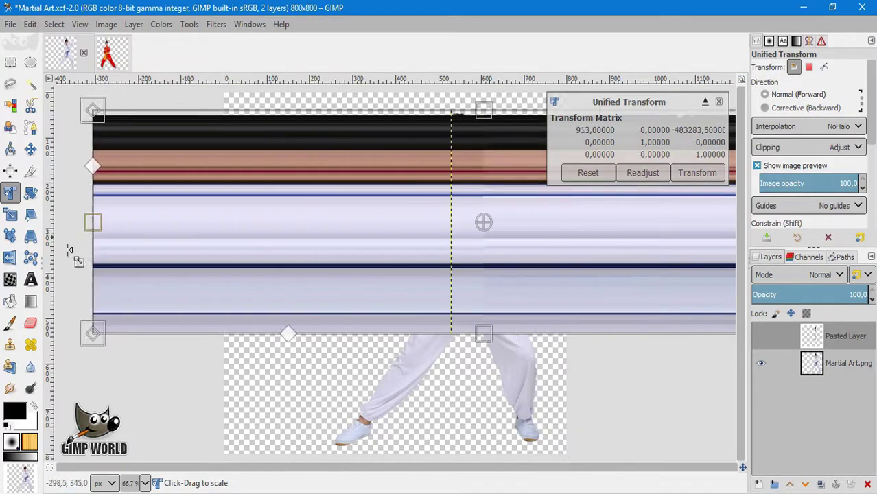
click(687, 169)
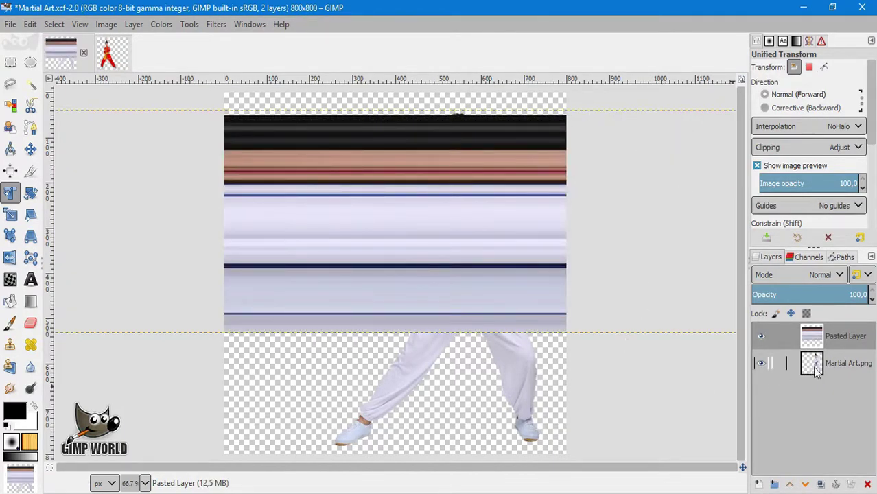
click(844, 363)
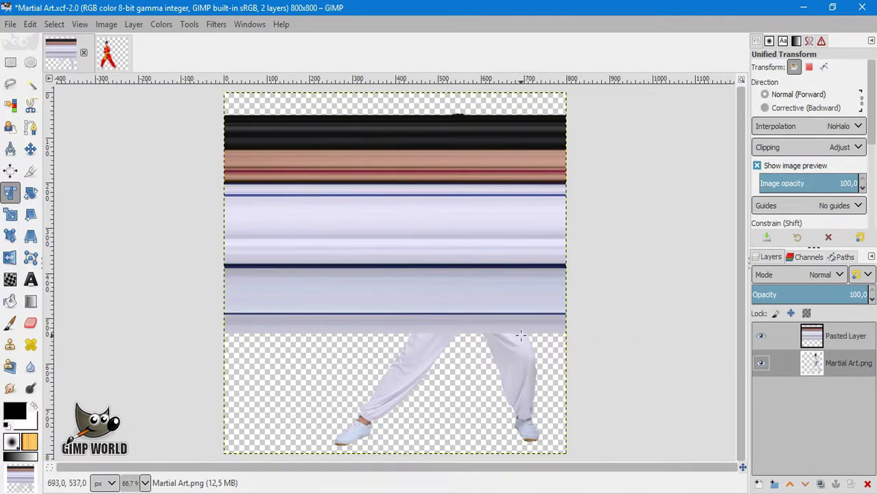
key(r)
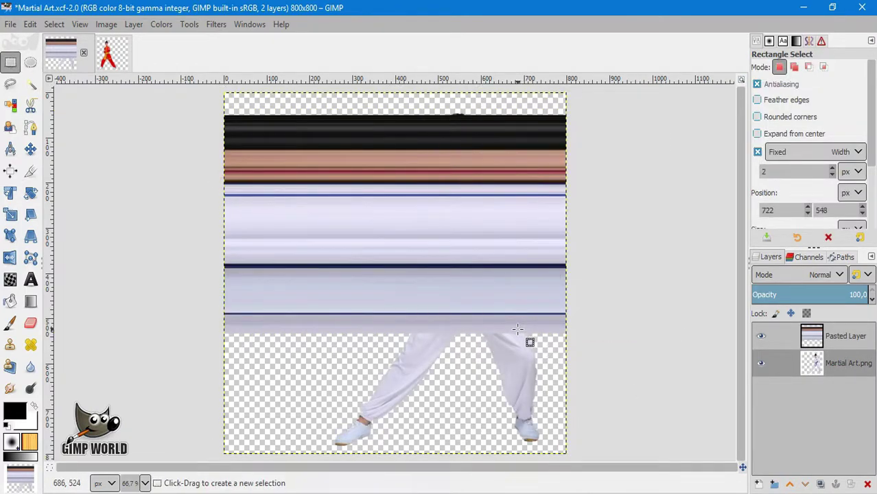
- Select a 2 px strip through the legs and paste it as a new layer
drag(517, 330, 527, 439)
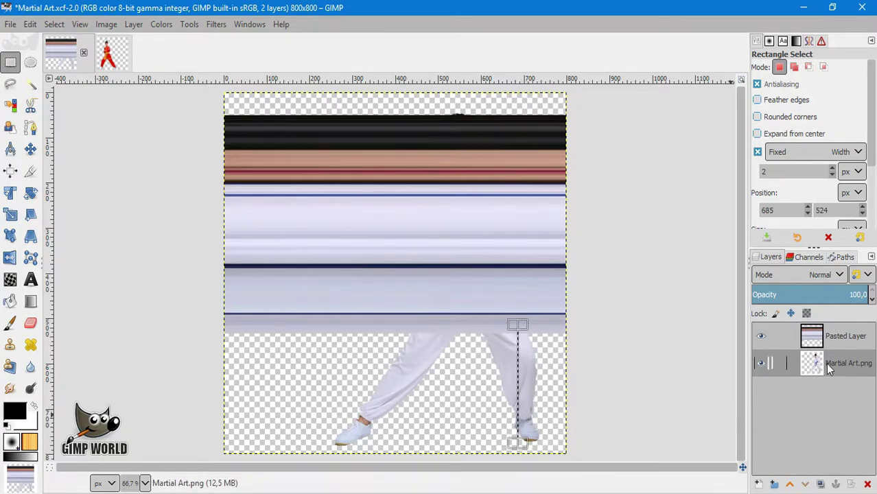
key(ctrl+v)
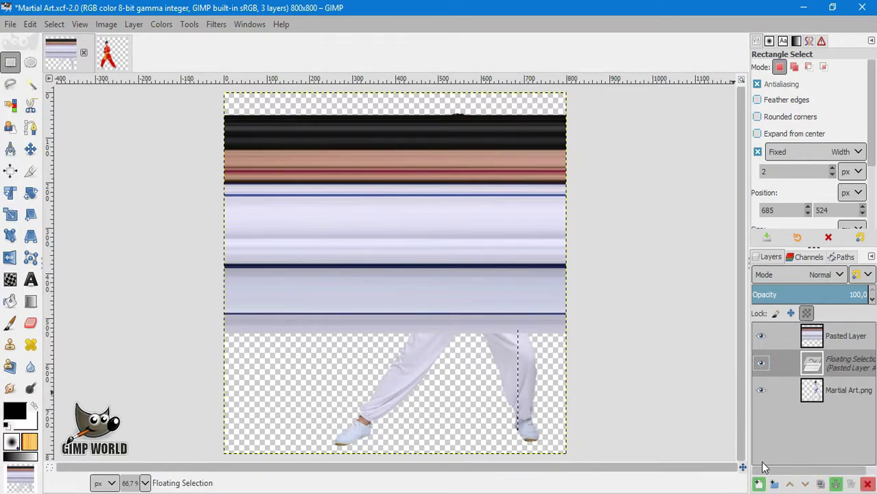
key(shift+ctrl+n)
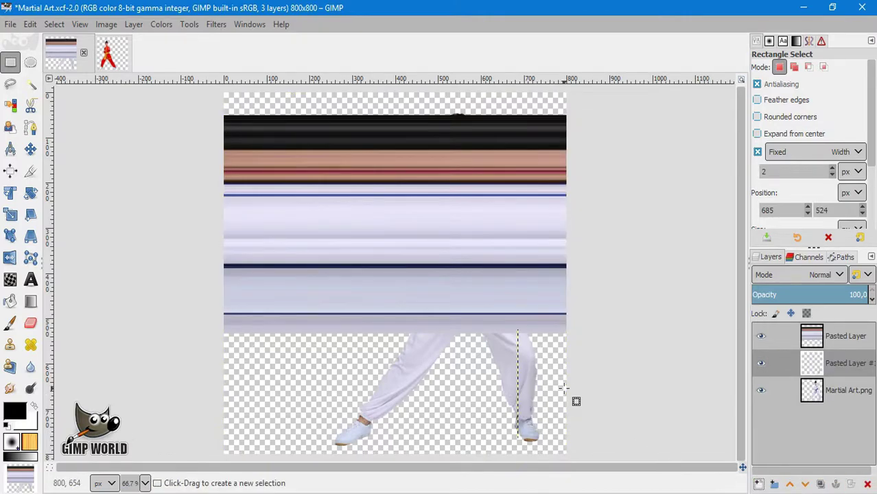
key(shift+t)
click(549, 384)
- Stretch the leg strip sideways across the lower canvas, undoing an accidental nudge
drag(518, 382, 689, 375)
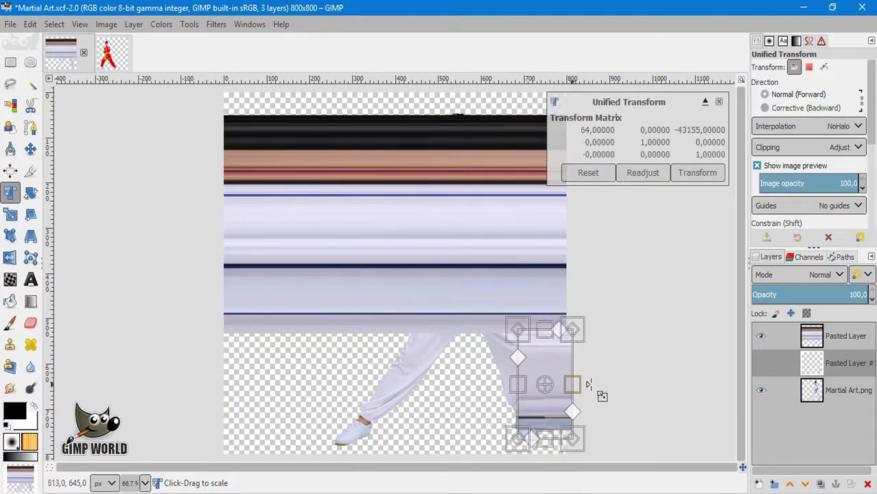
drag(519, 386, 58, 385)
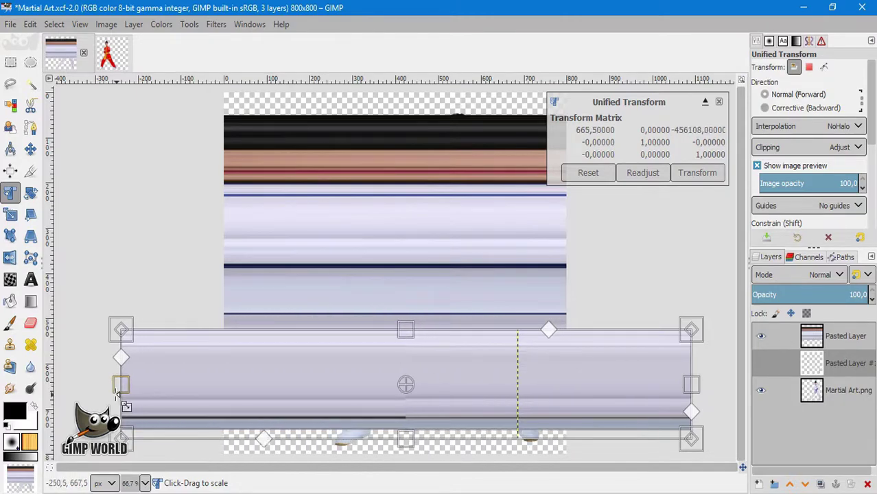
drag(691, 384, 773, 381)
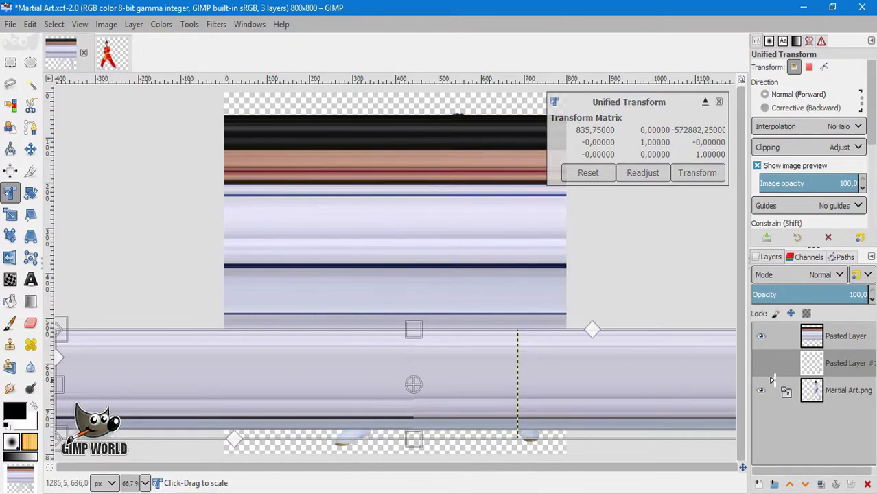
click(683, 174)
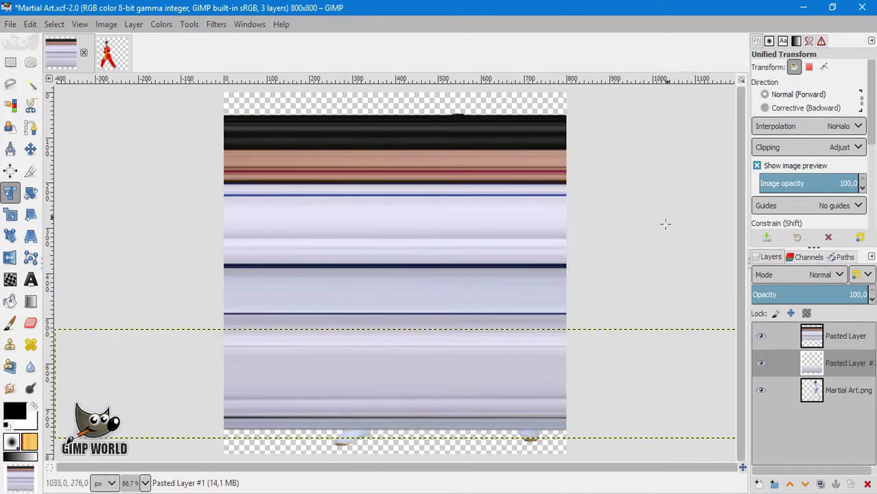
click(528, 426)
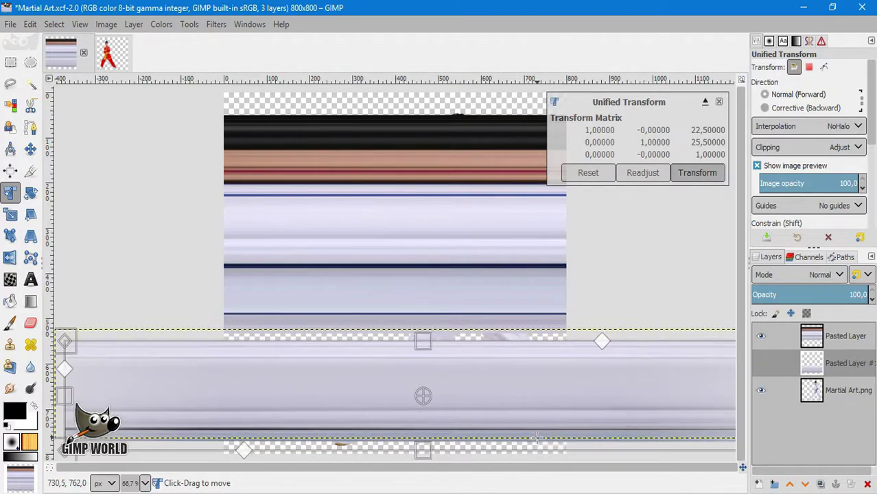
drag(527, 425, 533, 427)
key(ctrl+z)
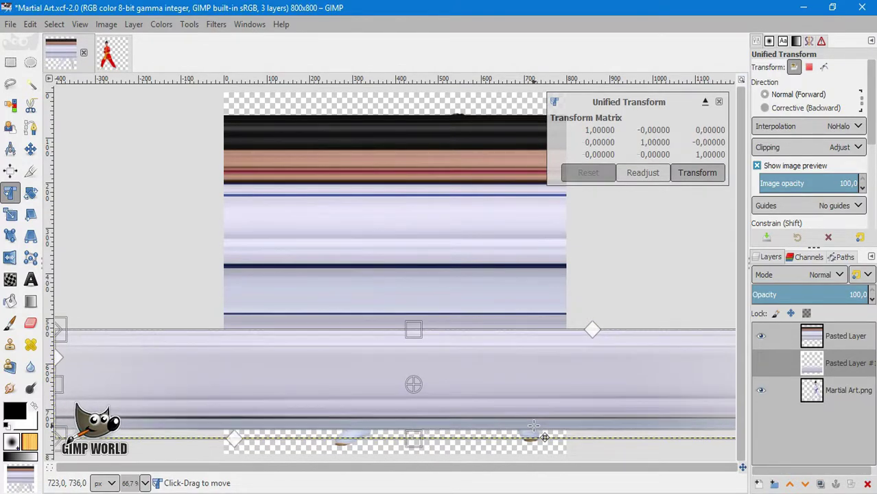
click(10, 62)
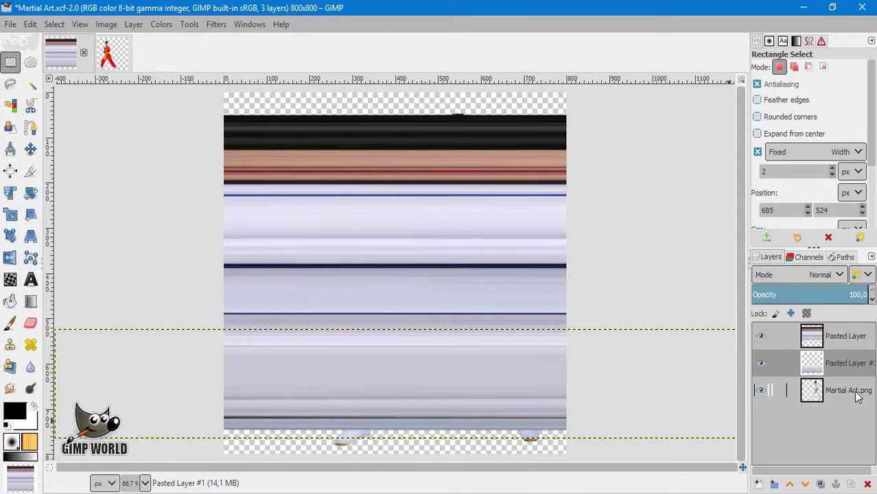
- Select a short 2 px strip at the feet and paste it as a new layer
key(Page_Down)
drag(527, 426, 534, 449)
key(ctrl+c)
key(ctrl+v)
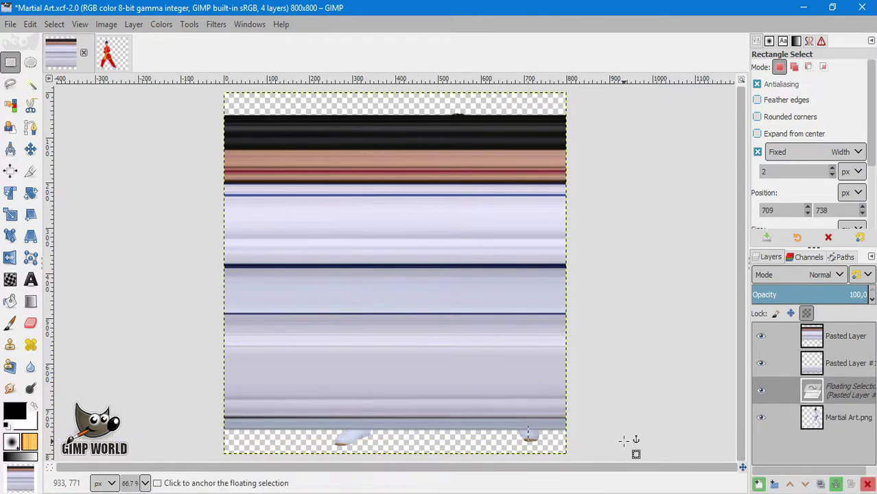
click(759, 484)
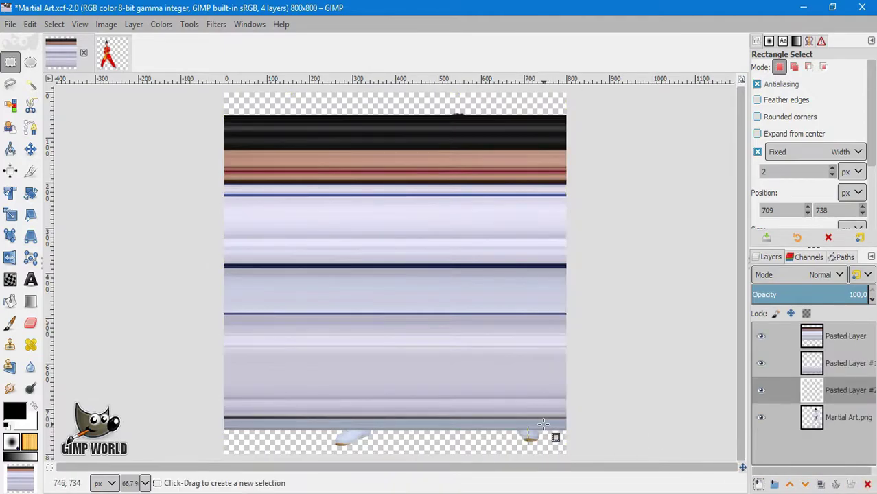
- Stretch the feet strip across the bottom edge of the canvas with Unified Transform
key(shift+t)
click(530, 433)
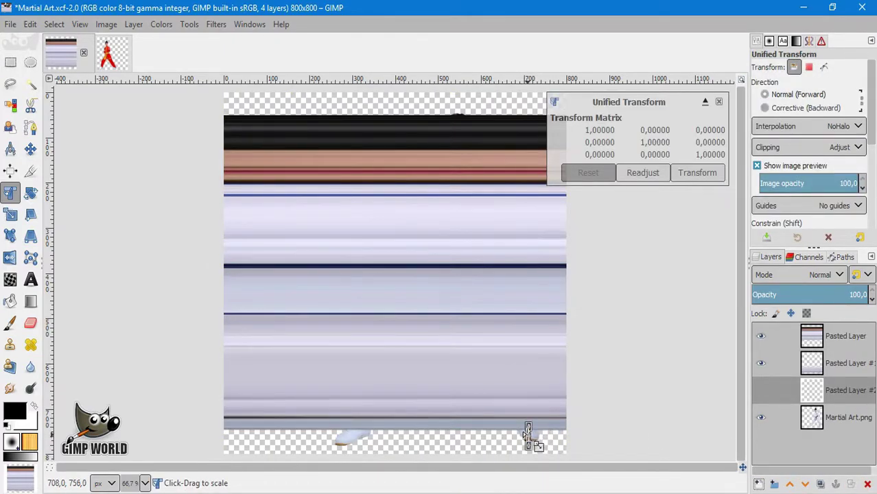
drag(528, 434, 77, 446)
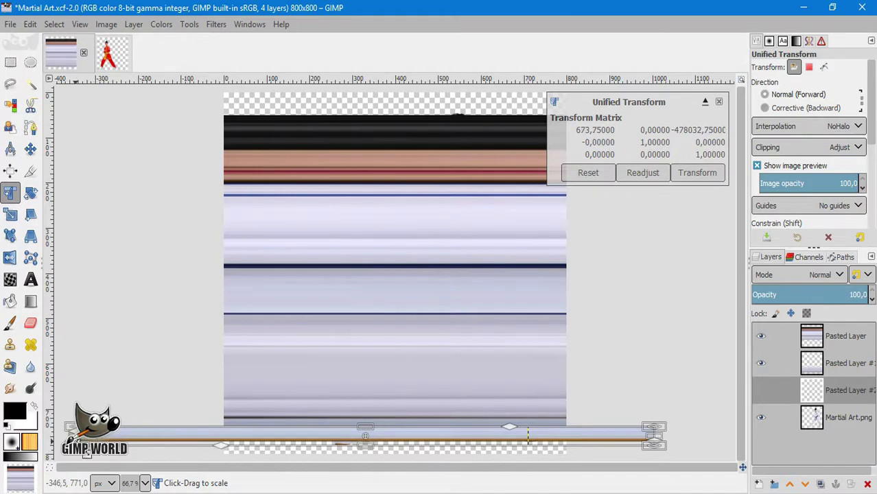
drag(654, 436, 869, 412)
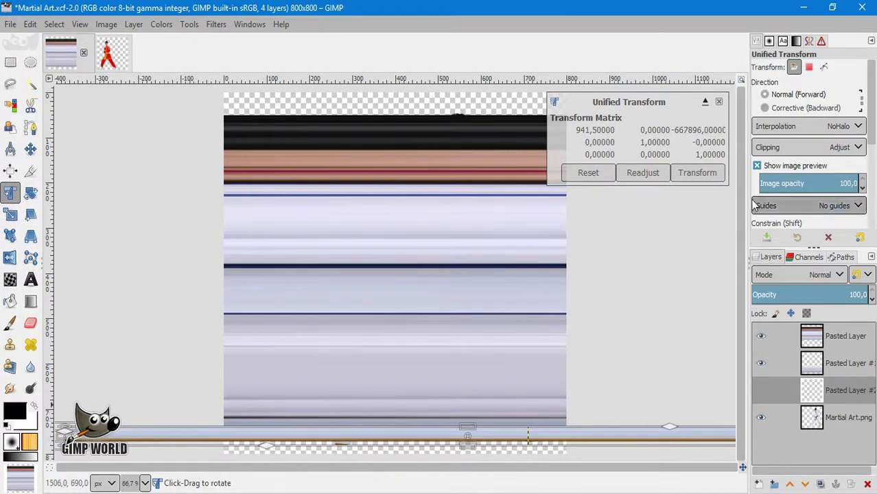
click(697, 172)
- Merge the three streak layers into one with Merge Down twice
right_click(827, 337)
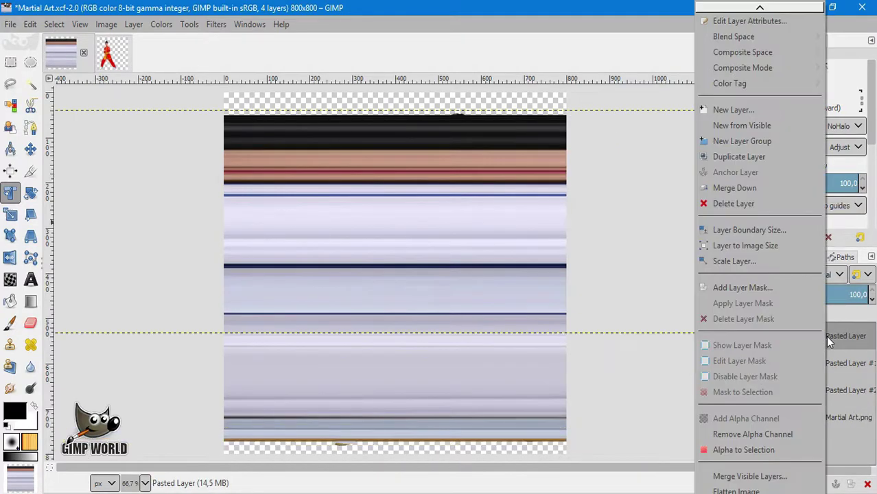
click(729, 190)
right_click(819, 328)
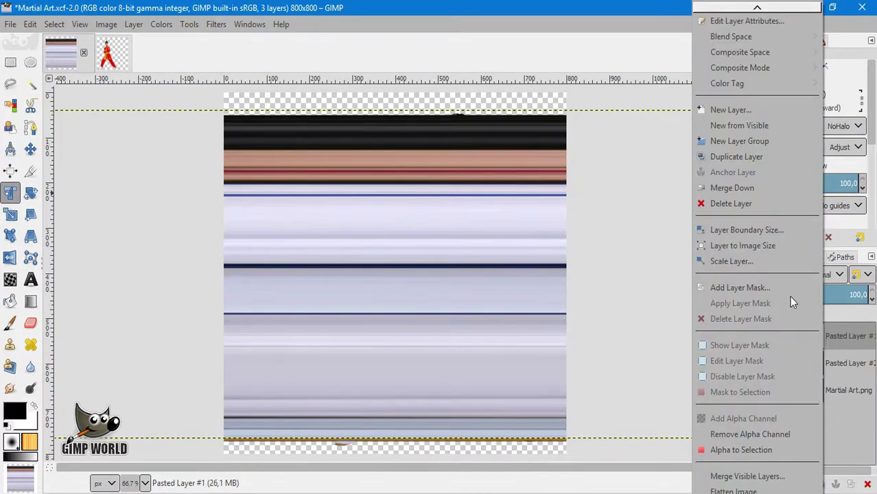
click(750, 196)
- Move the merged streak layer below Martial Art.png and apply Layer to Image Size
drag(834, 338, 836, 379)
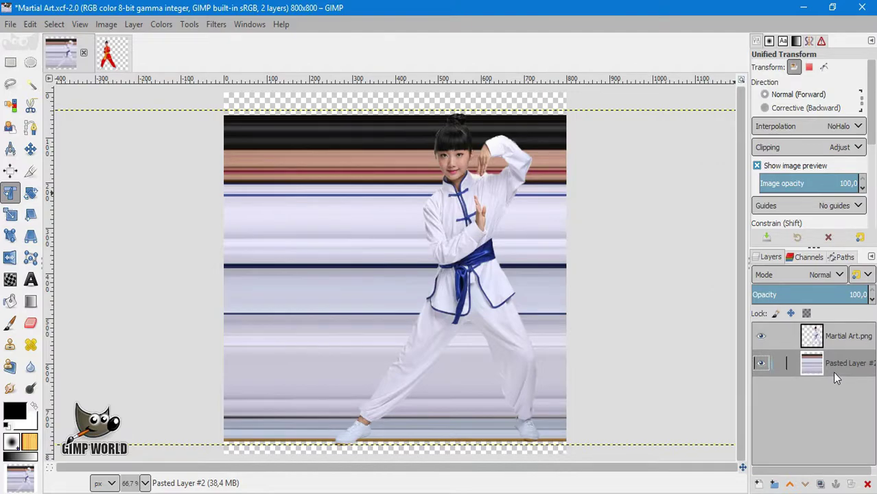
right_click(831, 368)
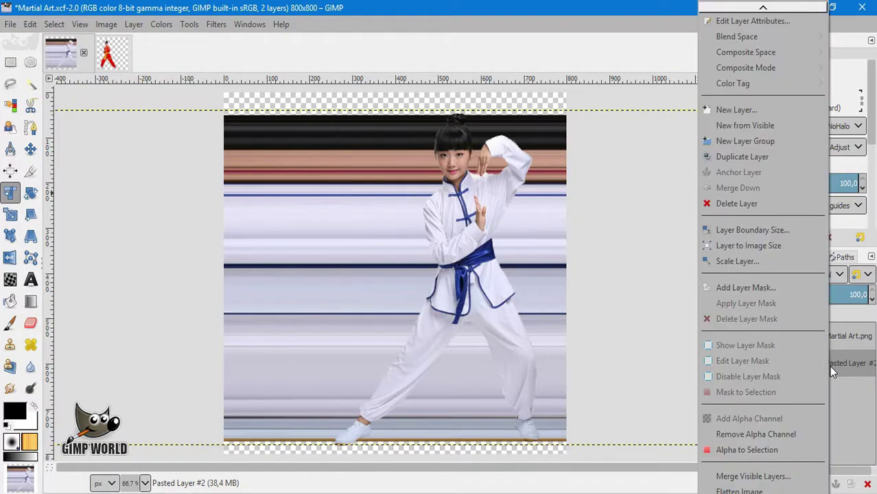
click(747, 246)
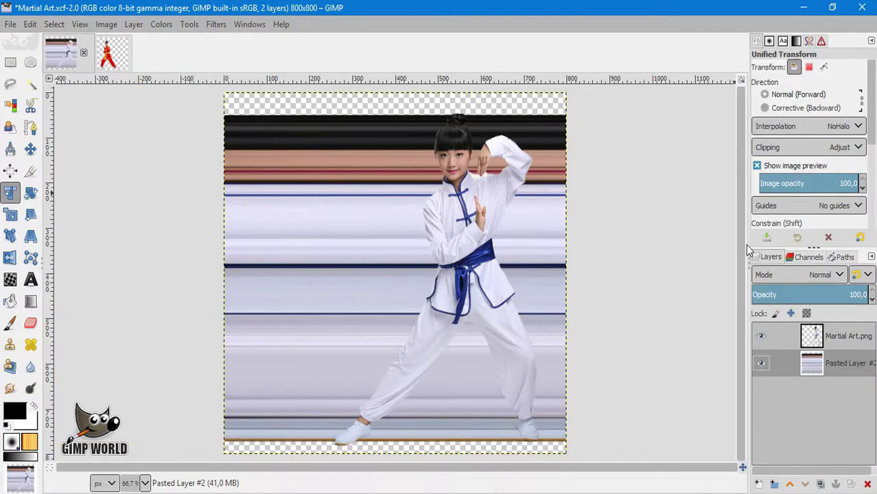
- Apply Polar Coordinates to the streak layer with Map from top unchecked
click(217, 25)
mouse_move(234, 131)
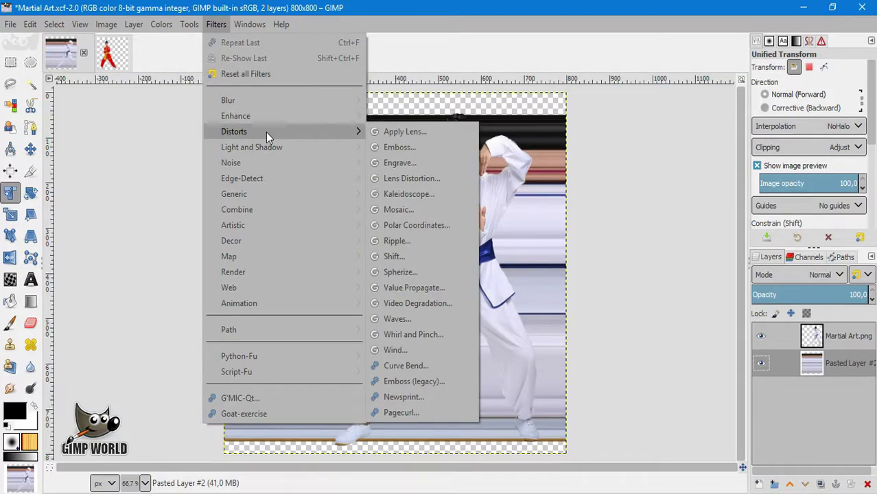
click(408, 227)
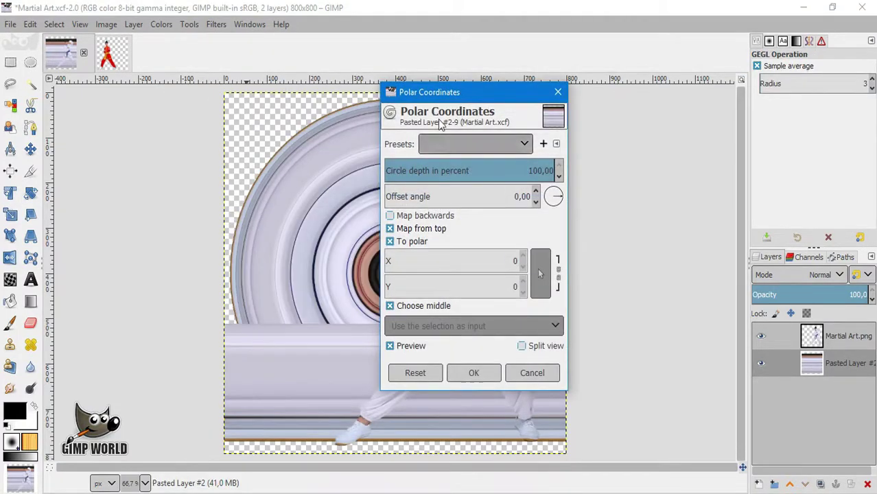
drag(447, 96, 671, 93)
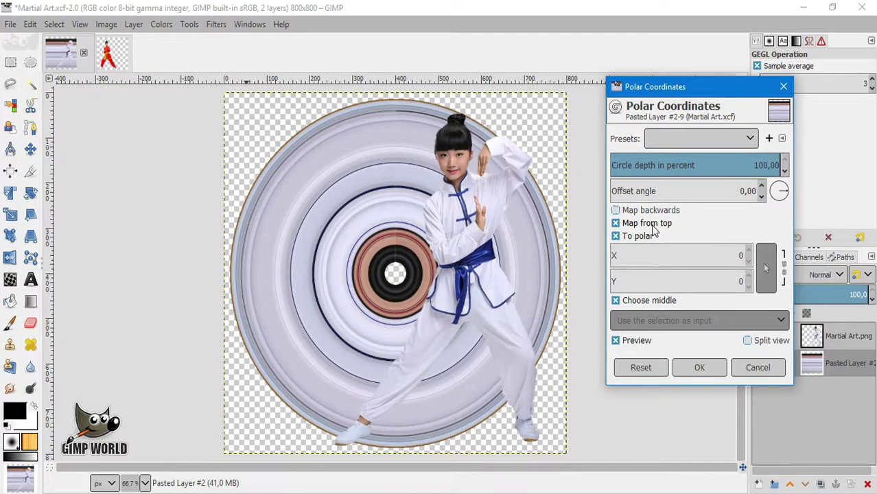
click(652, 227)
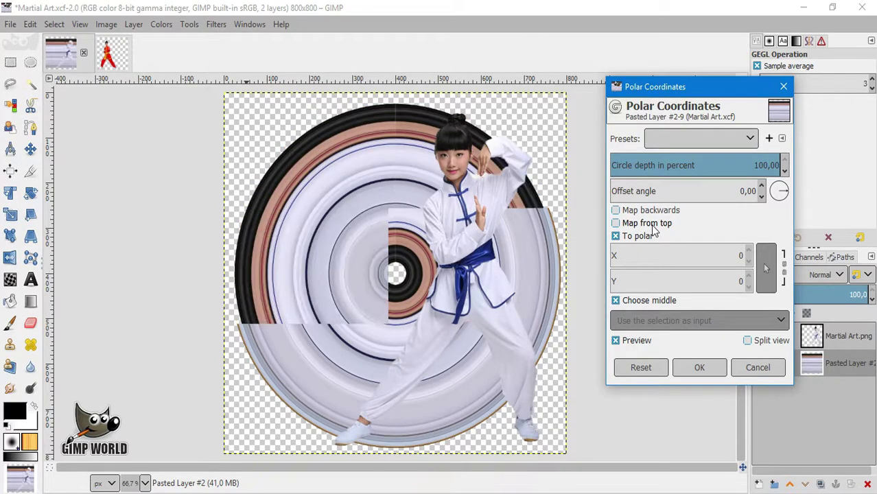
click(692, 369)
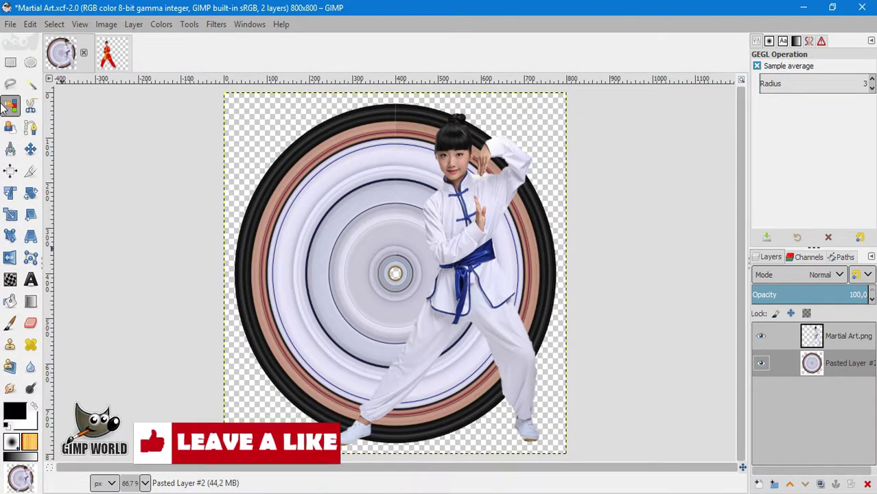
- Shift the rings layer slightly right and down with the Move tool
click(30, 149)
mouse_move(371, 232)
mouse_down()
mouse_move(397, 245)
mouse_move(387, 241)
mouse_up()
key(shift+t)
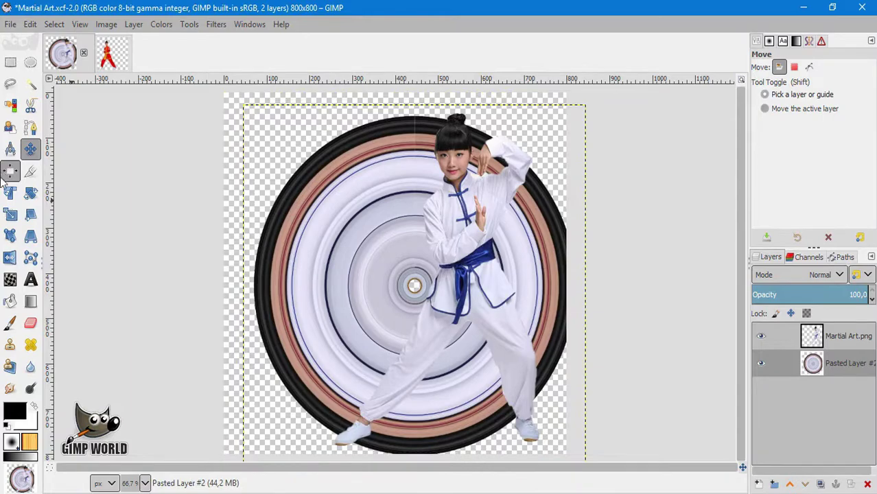
click(563, 167)
- Rotate, shift right and enlarge the rings layer with Unified Transform, then fit the image in the window
mouse_move(631, 230)
mouse_down()
mouse_move(642, 358)
mouse_move(627, 380)
mouse_up()
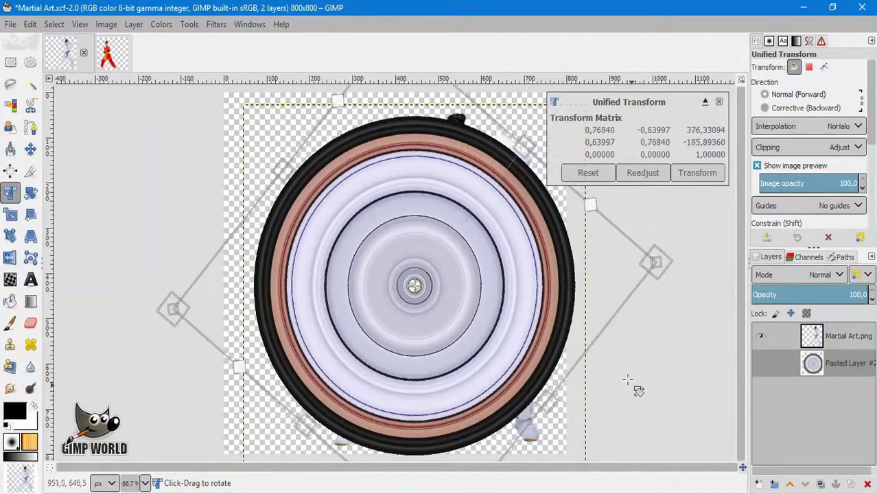
drag(483, 267, 504, 263)
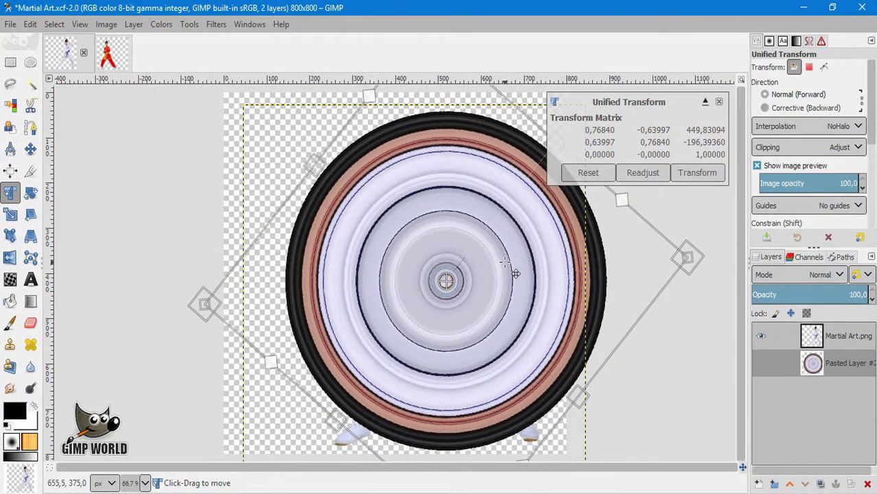
scroll(470, 317, down, 2)
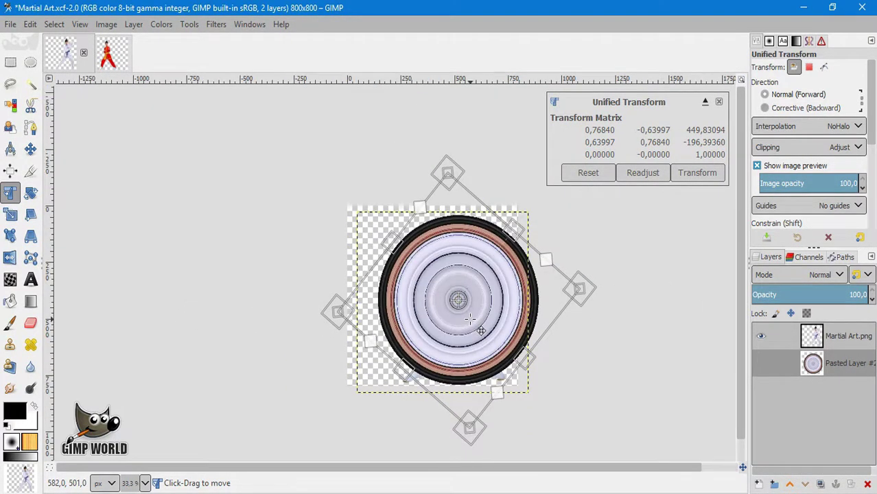
mouse_move(469, 440)
mouse_down()
mouse_move(471, 466)
mouse_move(471, 459)
mouse_up()
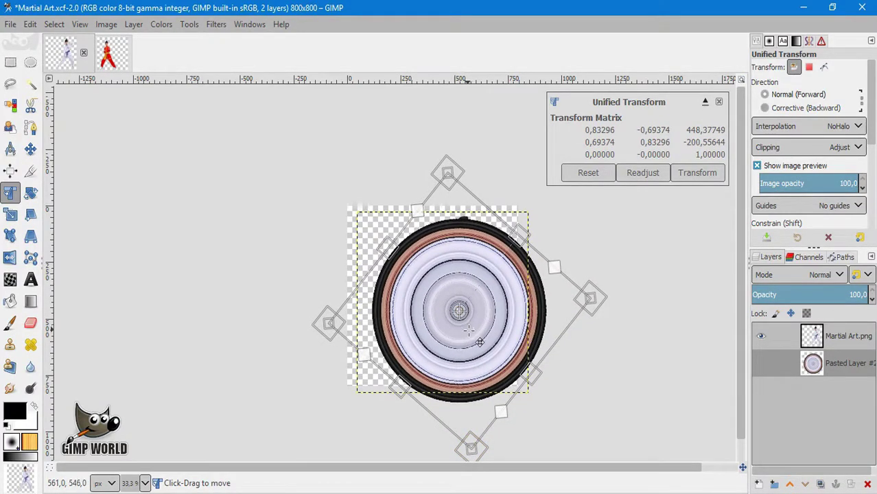
drag(476, 330, 469, 330)
click(696, 173)
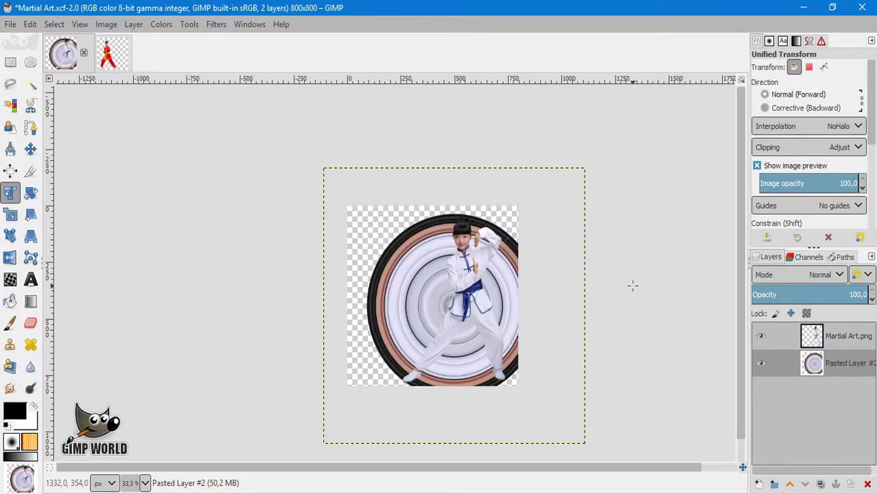
key(shift+ctrl+j)
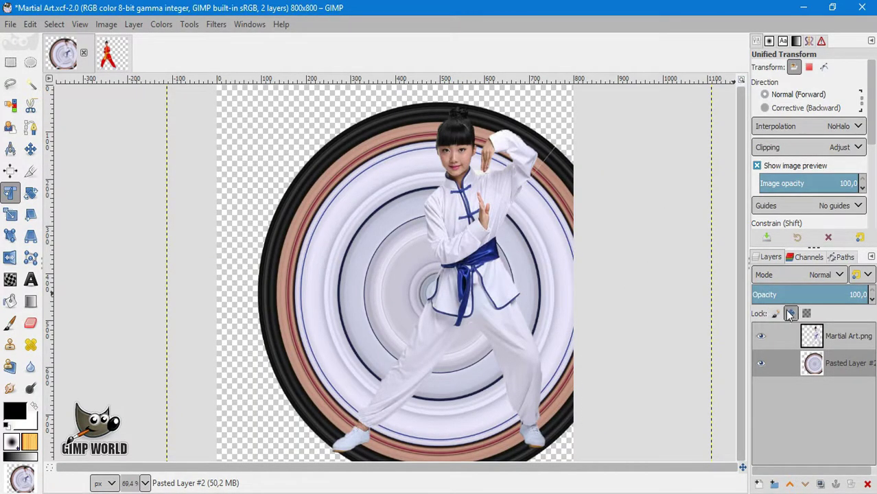
- Add a white layer mask to the rings and paint out their right side with a hard 206 px brush
click(837, 484)
click(781, 474)
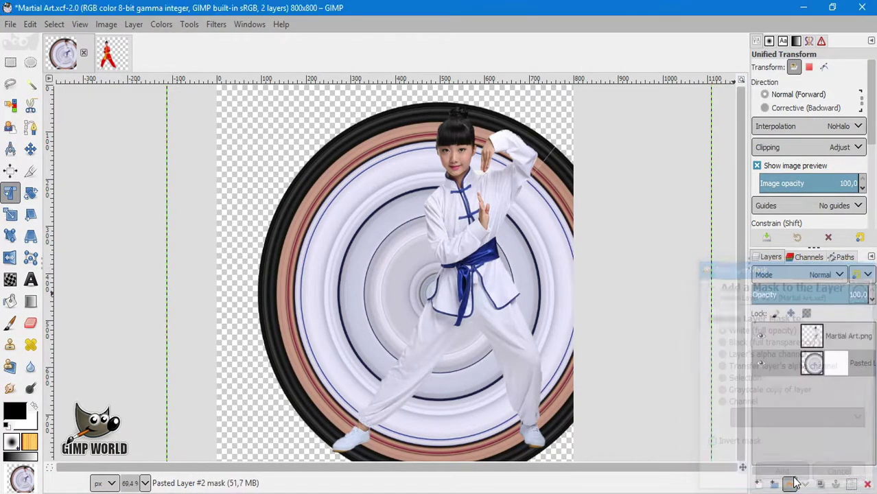
click(11, 323)
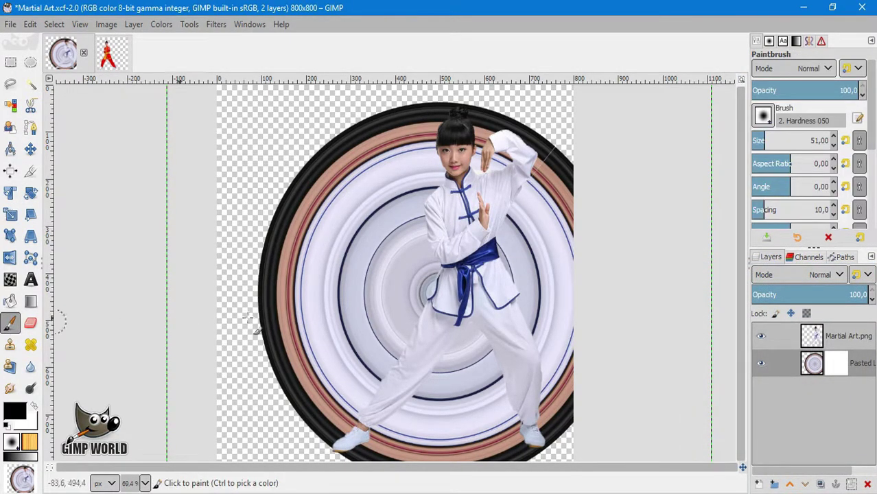
click(763, 115)
click(812, 162)
drag(519, 127, 534, 144)
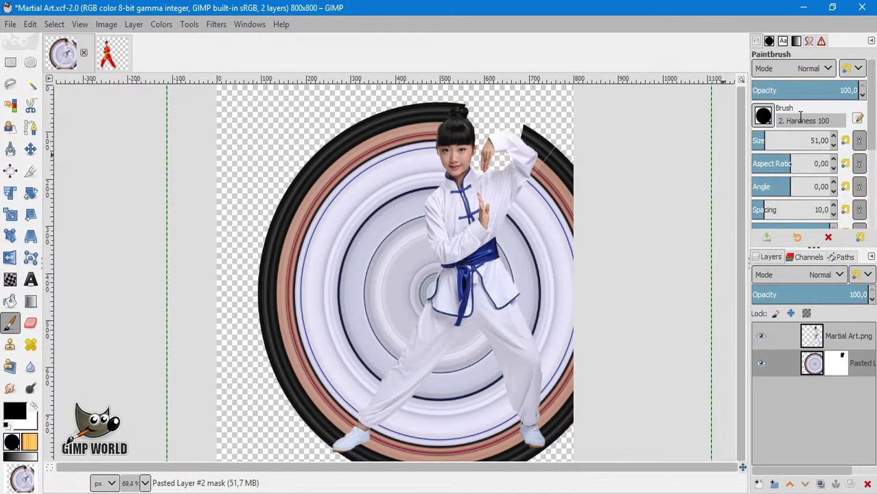
click(781, 140)
drag(525, 172, 575, 413)
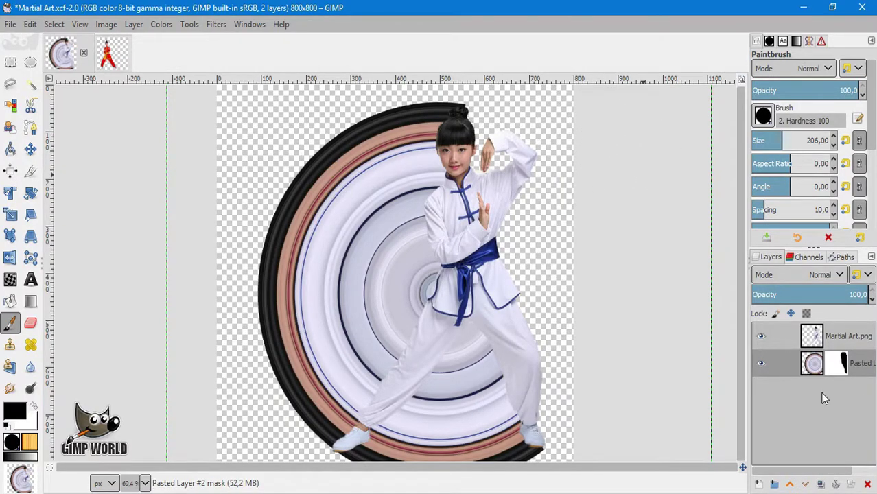
click(759, 486)
- Add a transparent layer below the rings layer and drag a first gradient on it
click(779, 471)
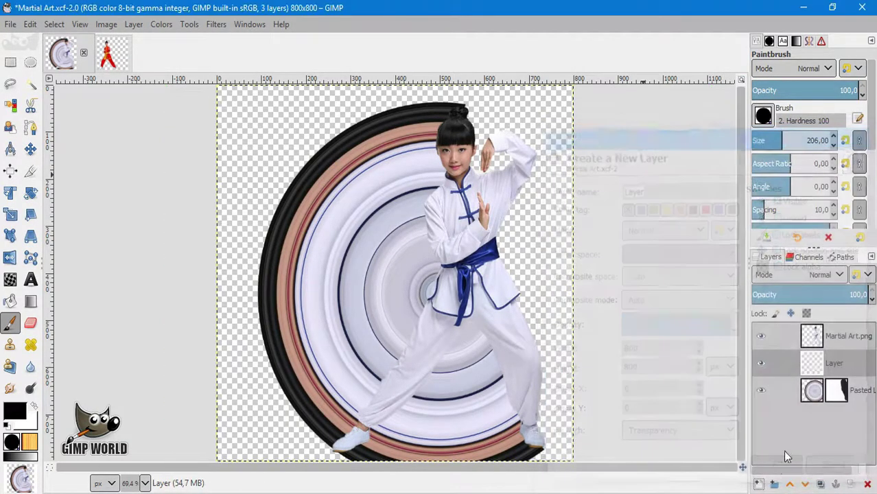
drag(816, 366, 815, 408)
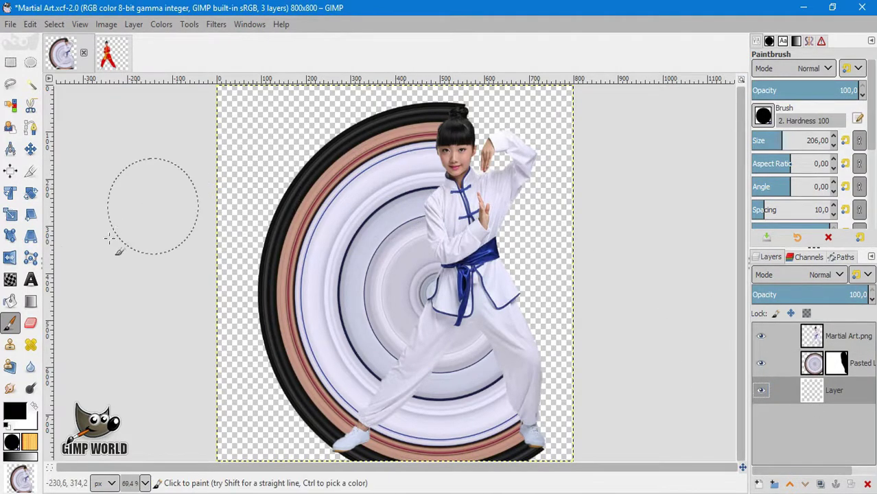
click(30, 301)
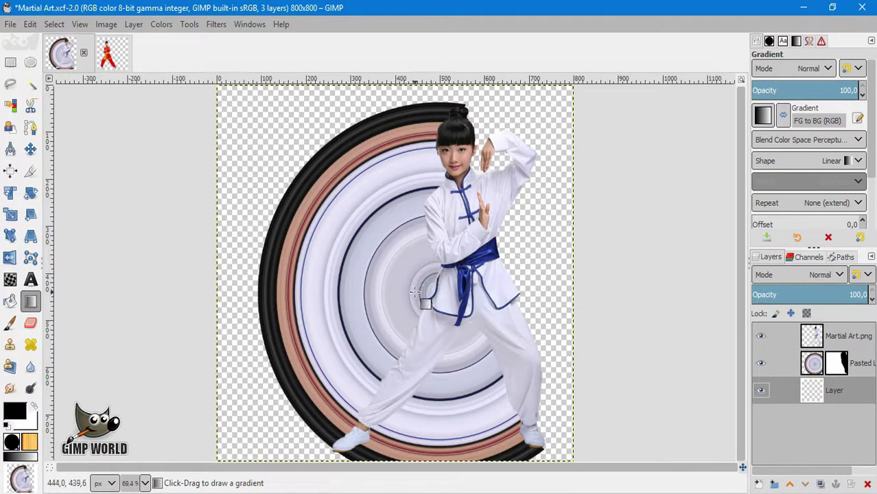
drag(415, 293, 568, 450)
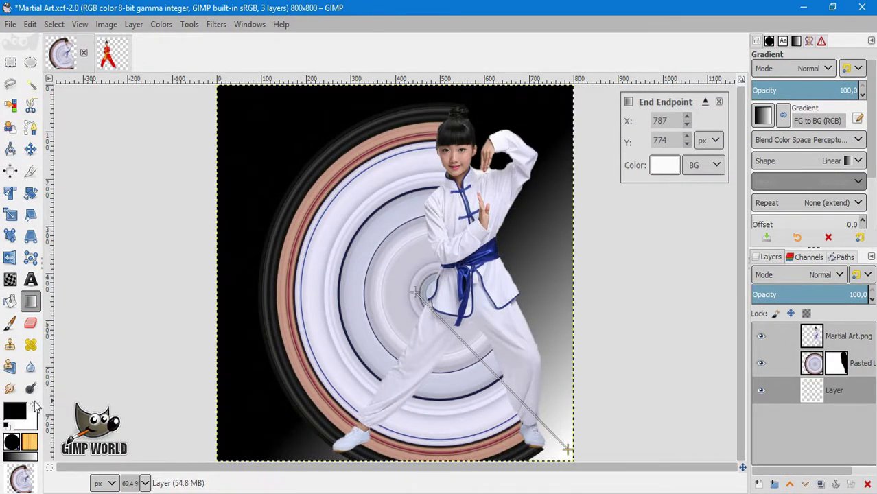
- Set the foreground colour to a light blue (647ef0)
click(16, 411)
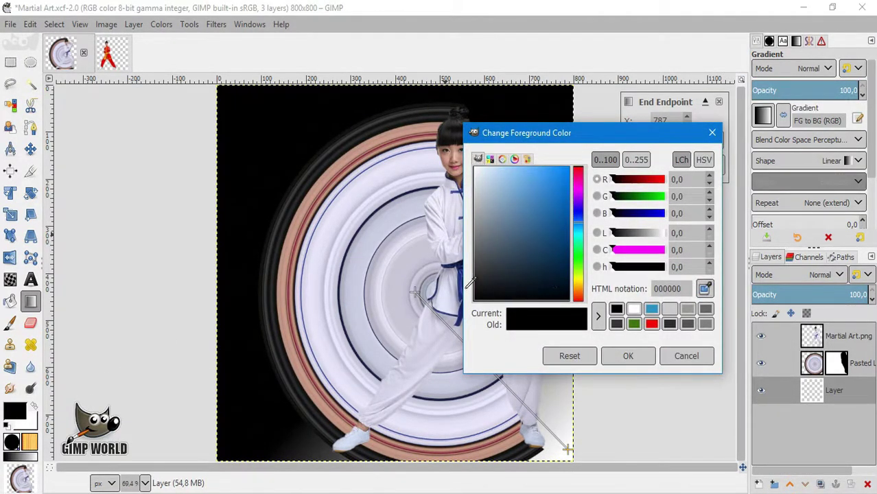
click(462, 282)
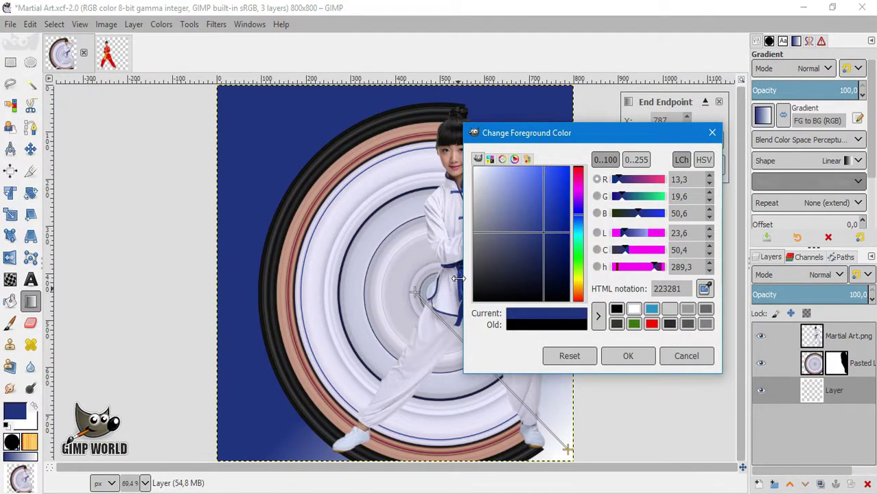
drag(576, 135, 686, 78)
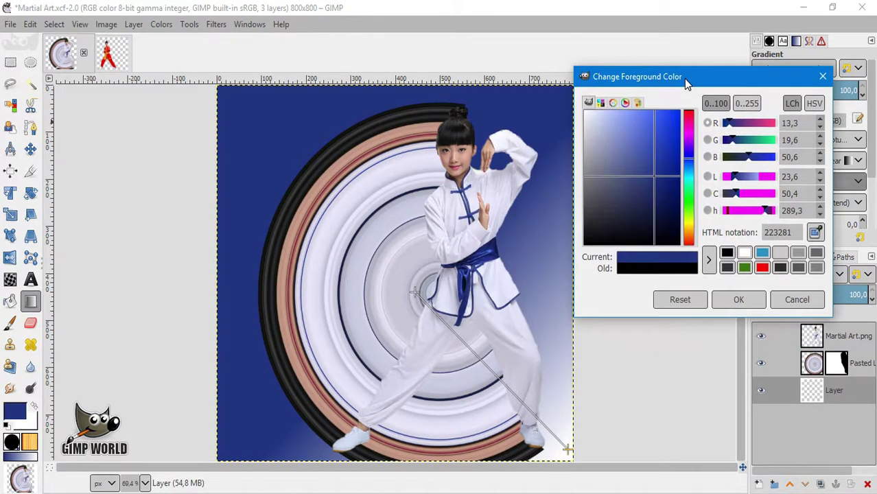
click(495, 249)
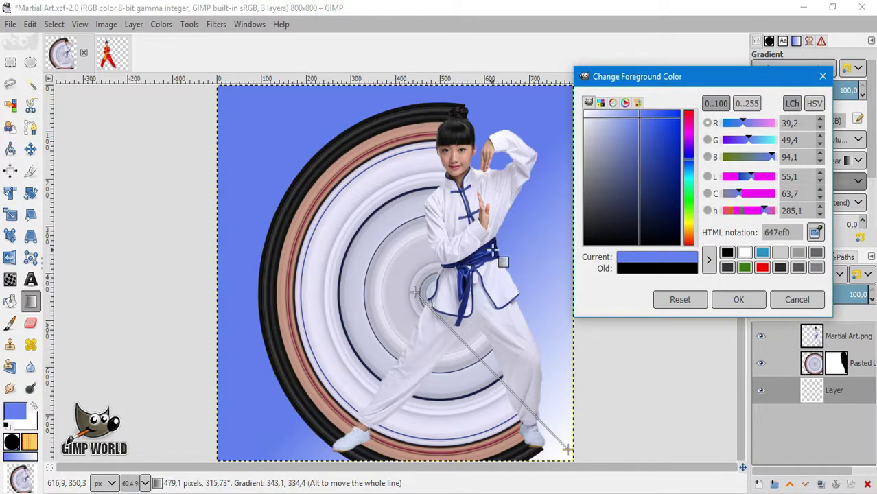
click(755, 303)
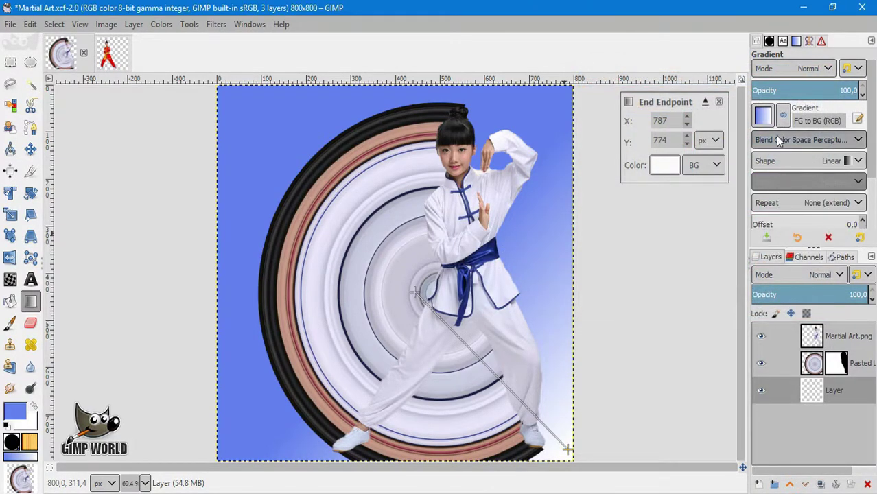
- Make the gradient radial and reversed, reposition its centre and end points, and commit it
click(772, 160)
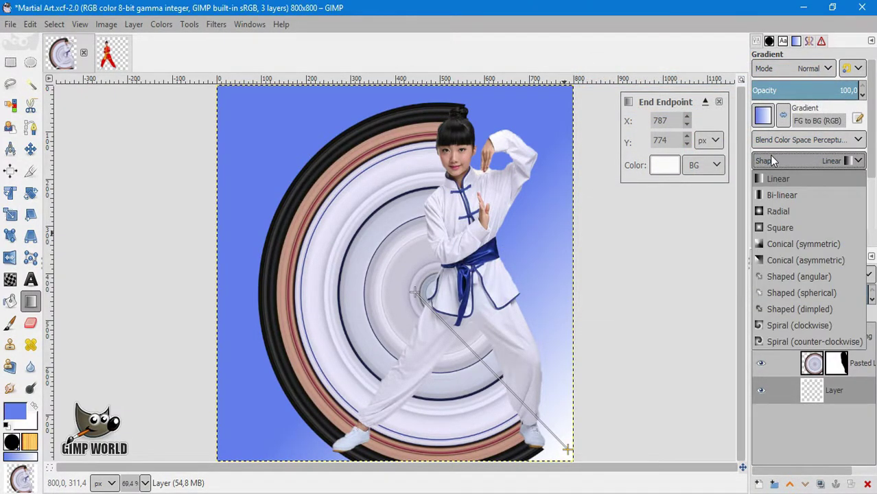
click(776, 211)
click(783, 115)
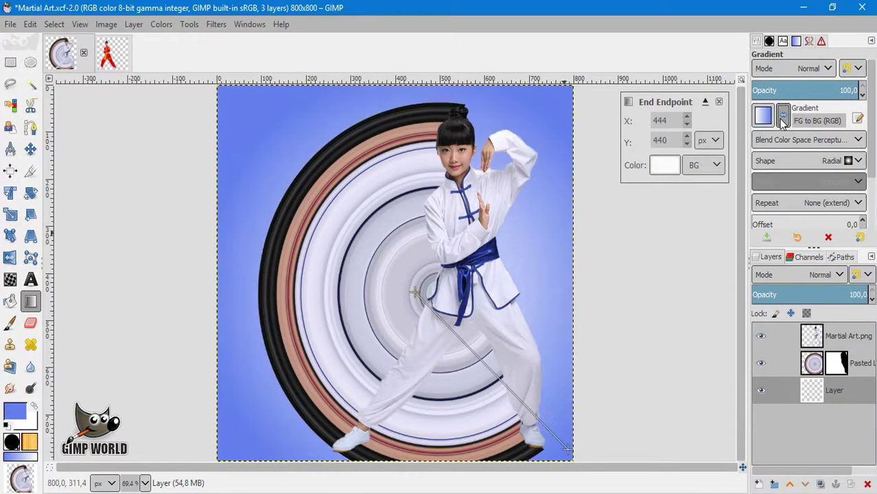
drag(414, 292, 405, 266)
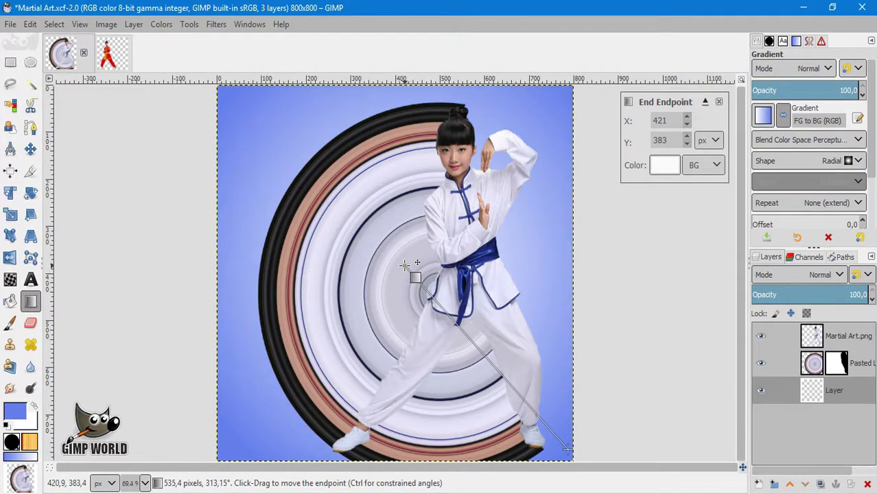
mouse_move(567, 449)
mouse_down()
mouse_move(617, 471)
mouse_move(604, 484)
mouse_up()
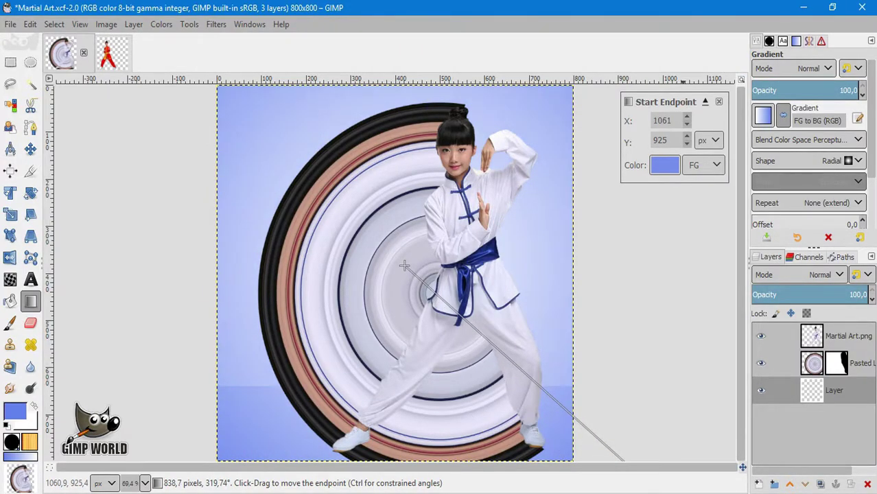
drag(604, 484, 608, 476)
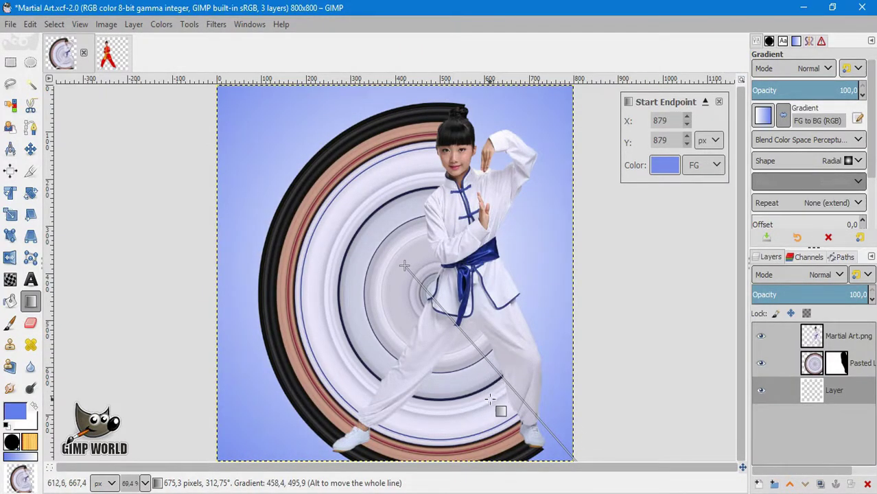
key(Return)
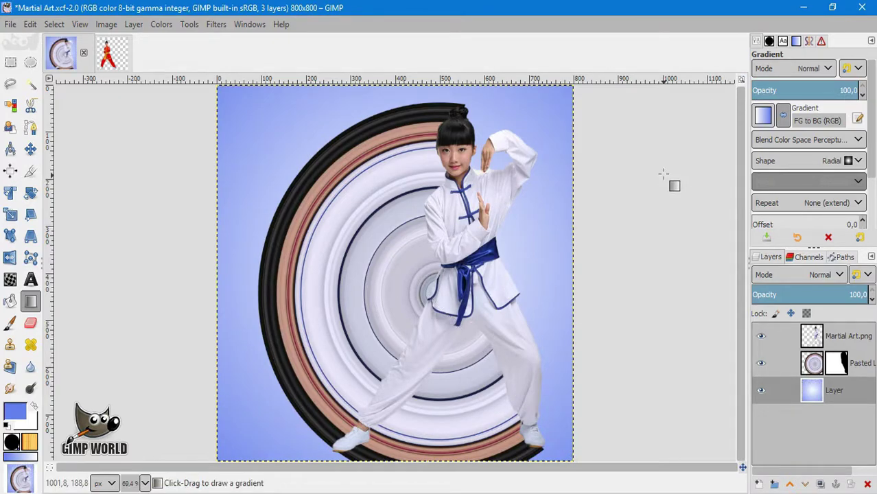
click(816, 335)
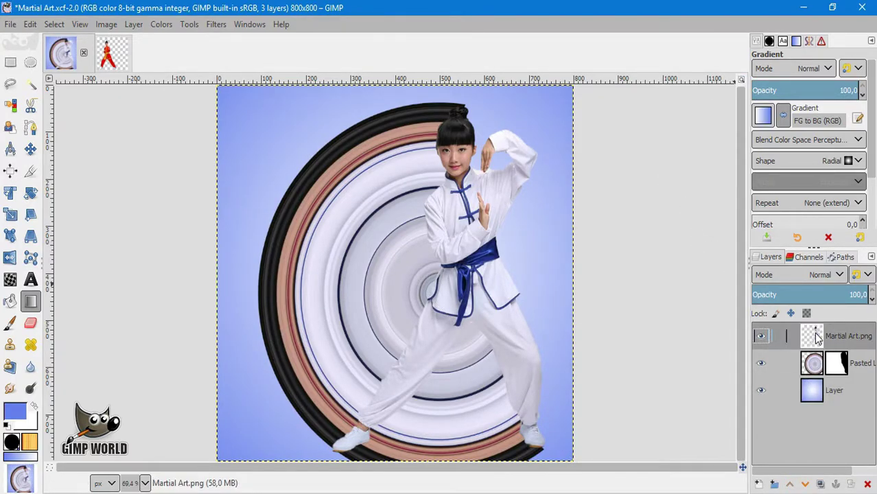
- Duplicate the Martial Art.png layer and fill the original as a black silhouette
click(821, 485)
click(818, 369)
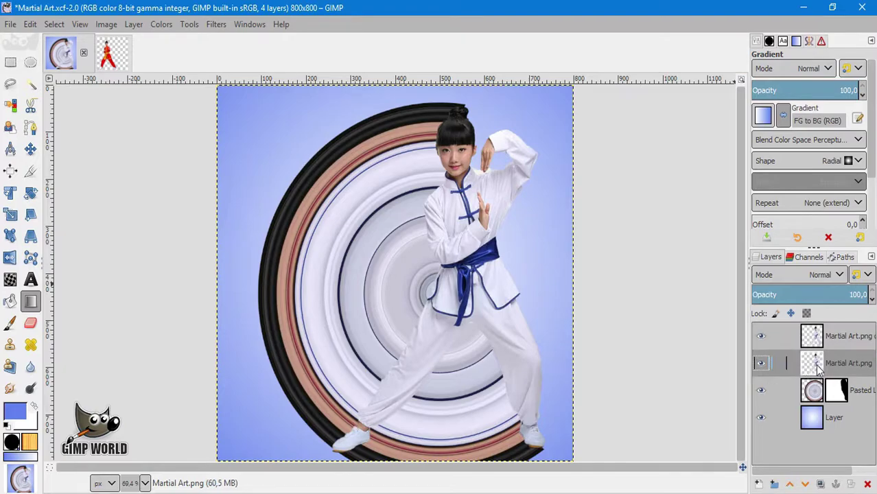
click(10, 427)
drag(15, 410, 355, 352)
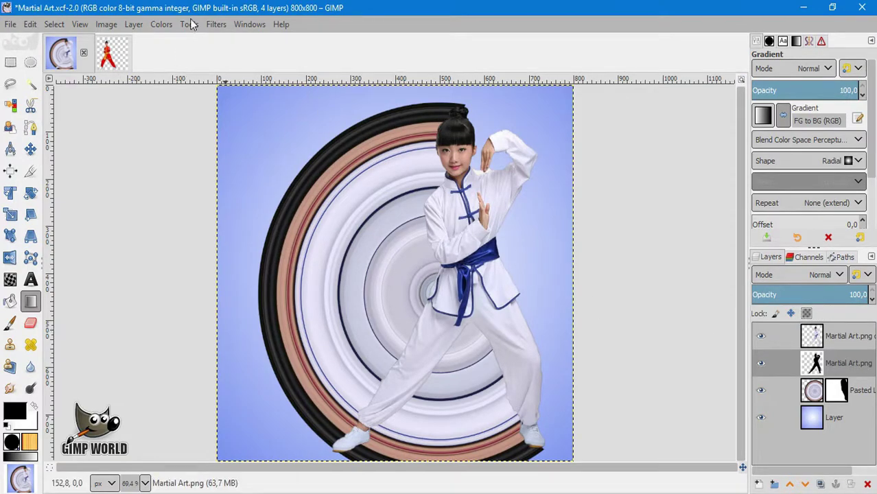
- Gaussian-blur the black silhouette and shift it slightly left as a shadow
click(216, 24)
mouse_move(227, 115)
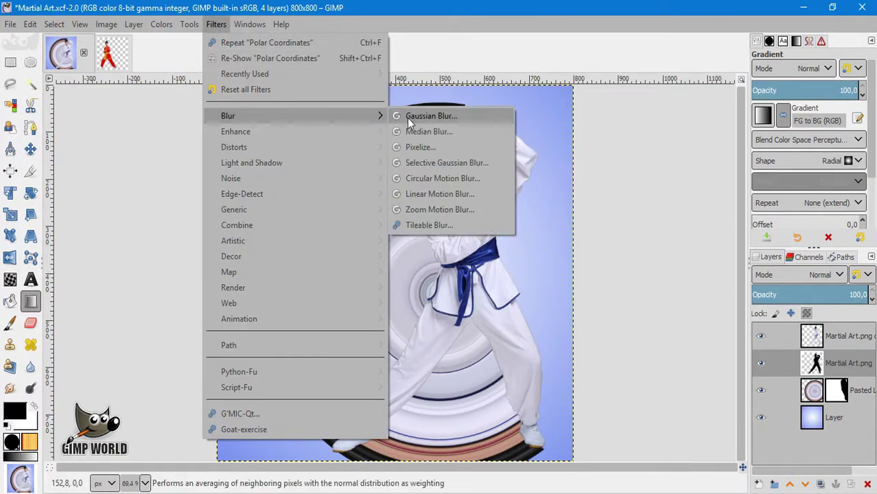
click(416, 120)
drag(625, 165, 622, 159)
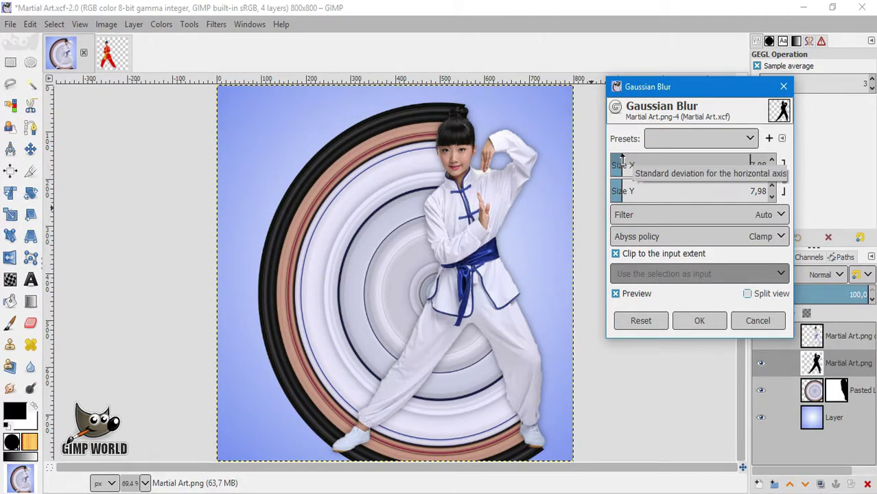
click(699, 320)
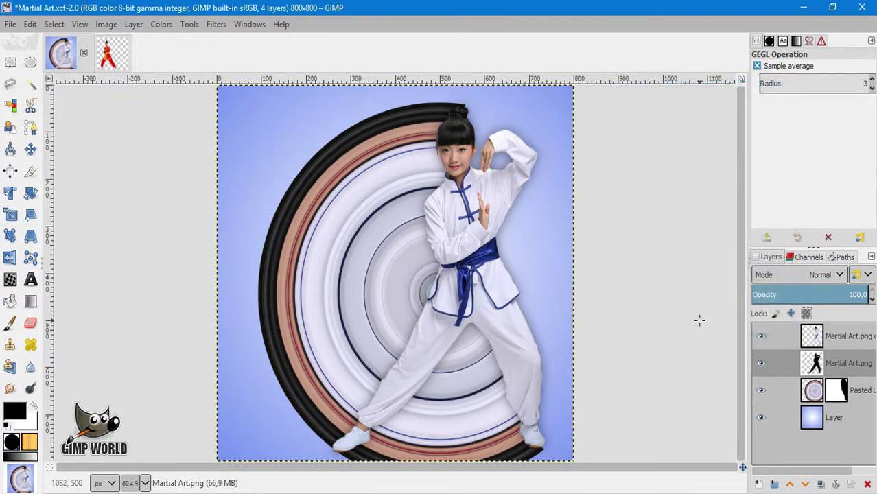
click(30, 149)
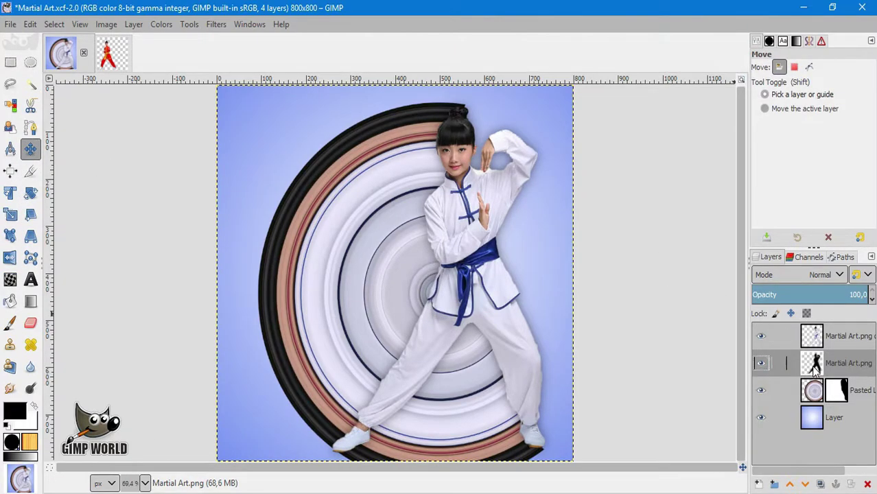
click(797, 108)
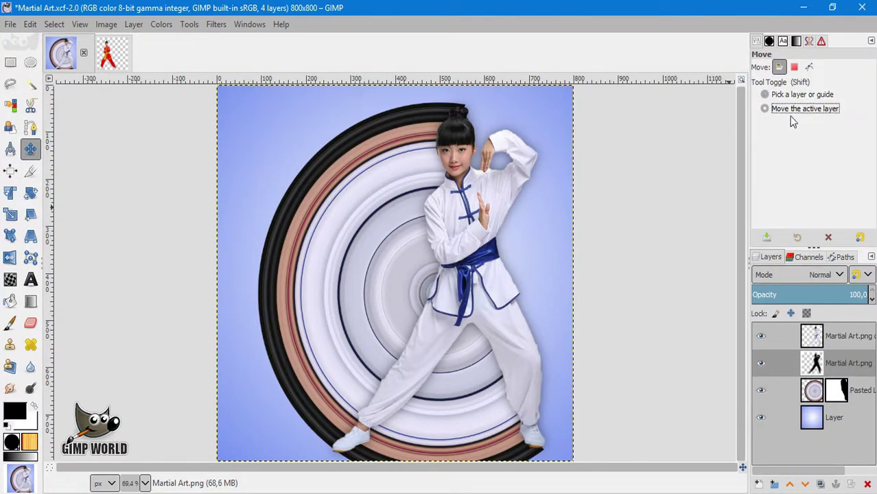
drag(501, 384, 494, 384)
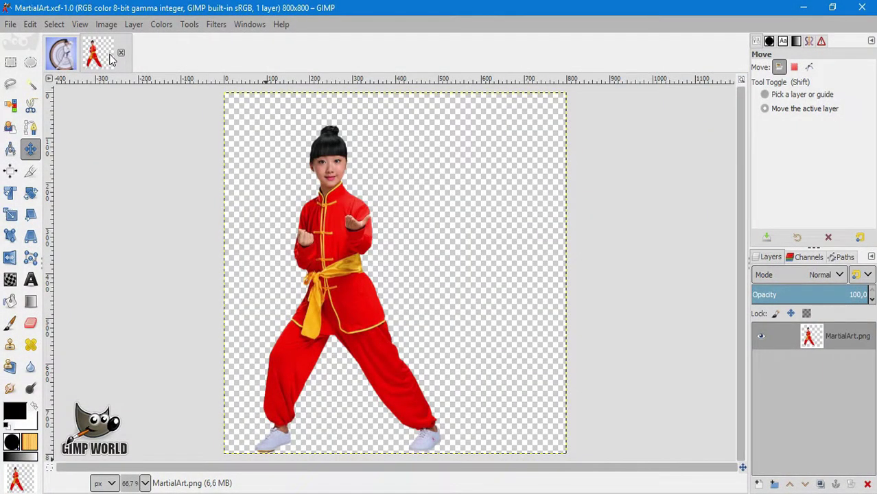
- Copy a 2-pixel strip from the girl's head to waist and paste it as a new layer
click(10, 62)
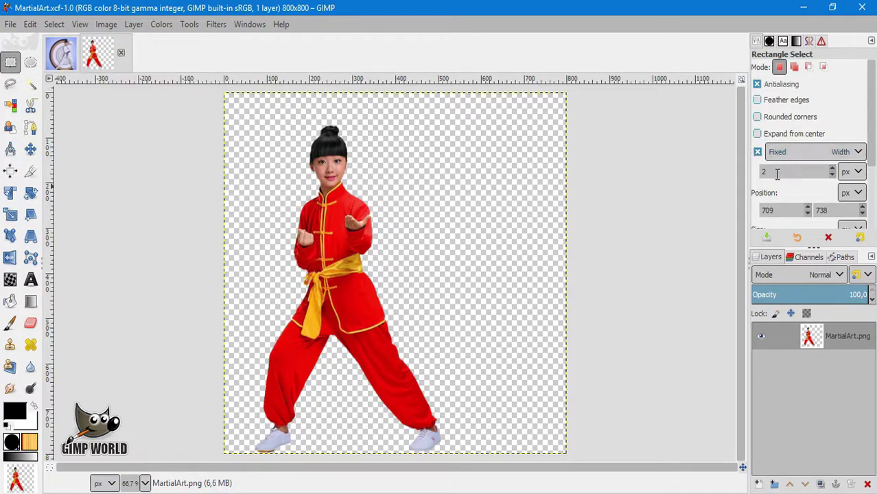
mouse_move(328, 124)
mouse_down()
mouse_move(357, 327)
mouse_move(384, 321)
mouse_up()
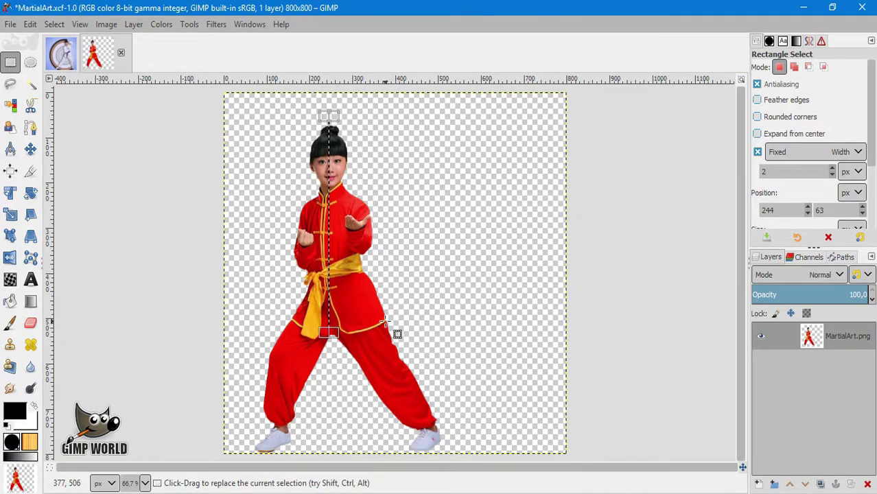
key(ctrl)
key(ctrl+c)
key(ctrl+v)
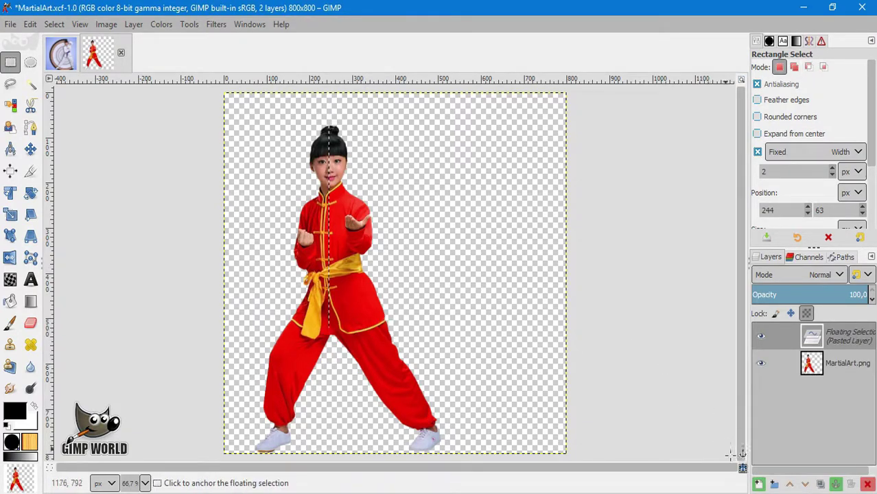
click(759, 485)
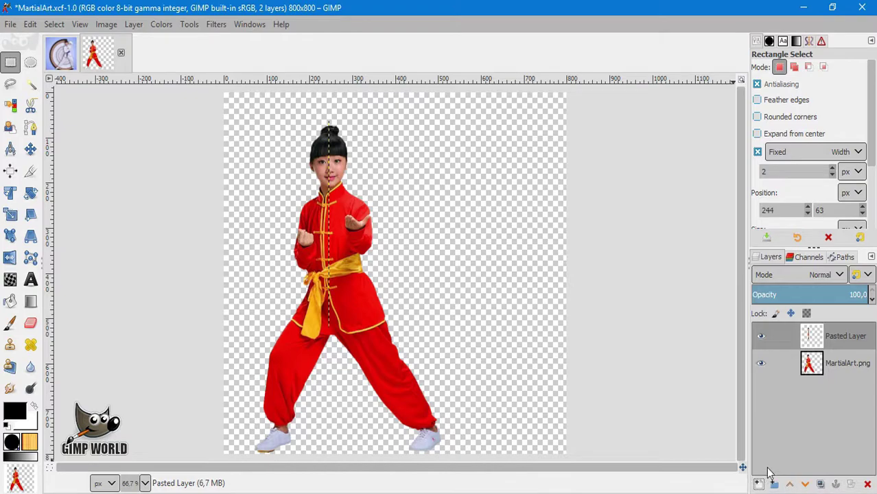
- Stretch the pasted strip to full canvas width with Unified Transform, undoing a stray nudge
key(shift+t)
click(316, 233)
drag(342, 236, 3, 228)
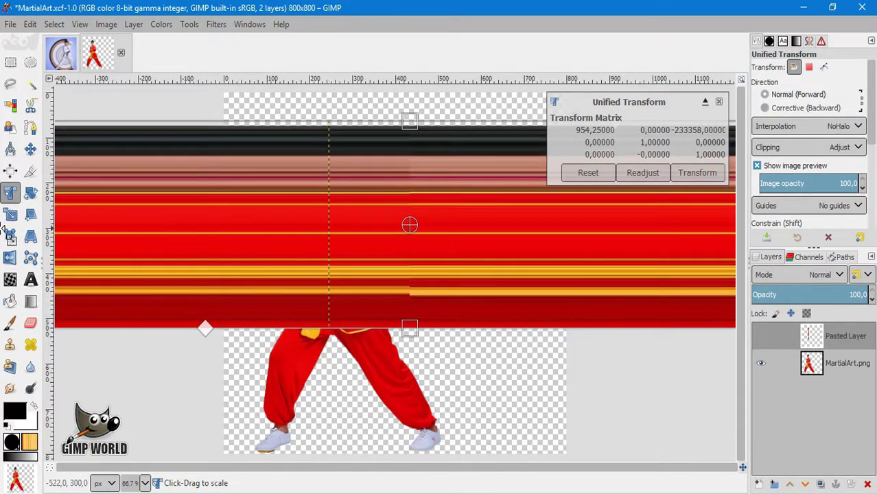
click(689, 174)
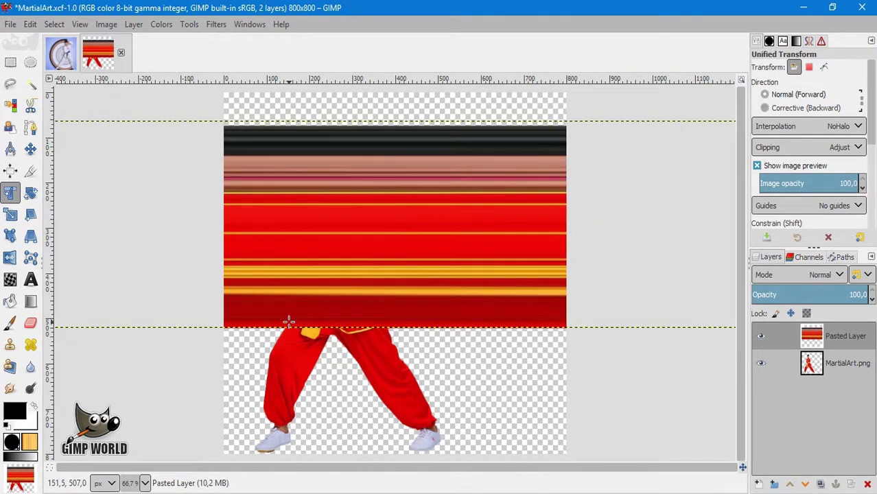
drag(289, 322, 298, 317)
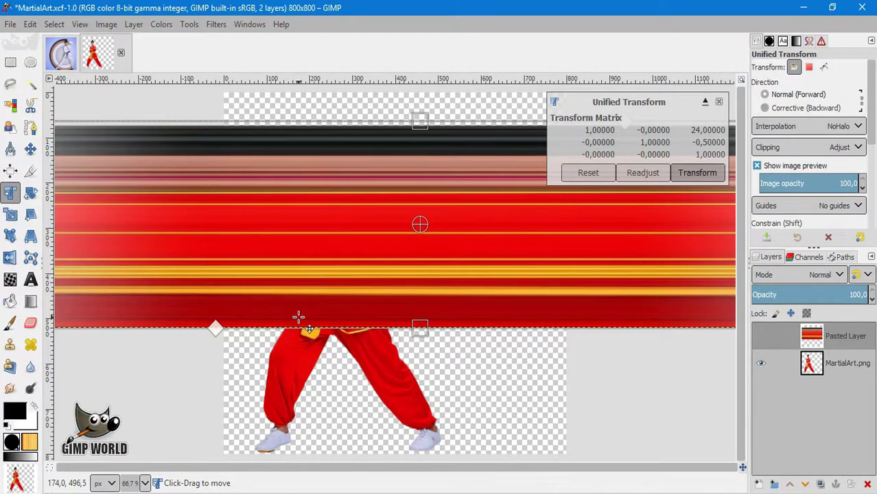
key(ctrl+z)
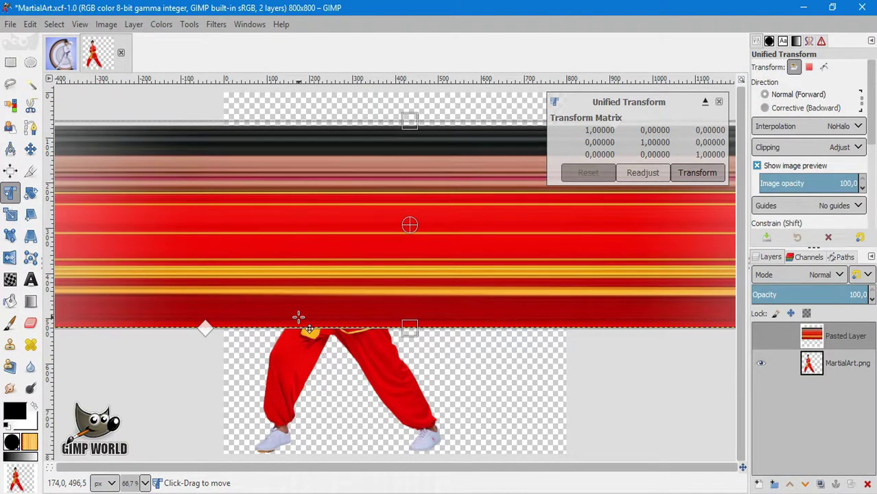
key(Escape)
- Copy a 2-pixel strip down the left leg and paste it as a new layer
key(r)
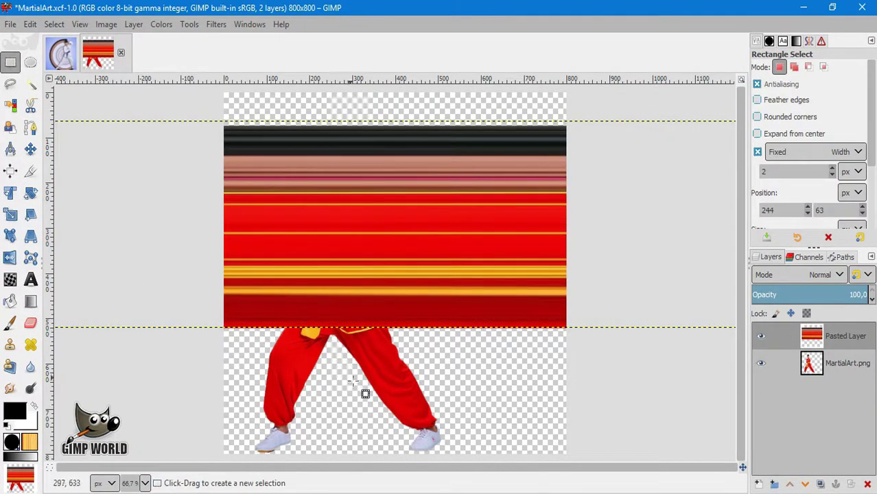
drag(288, 329, 283, 444)
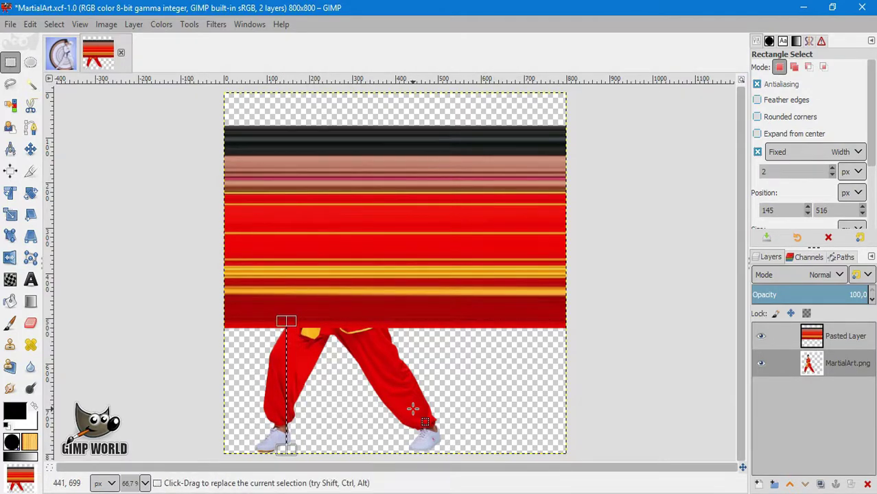
key(ctrl+c)
key(ctrl+v)
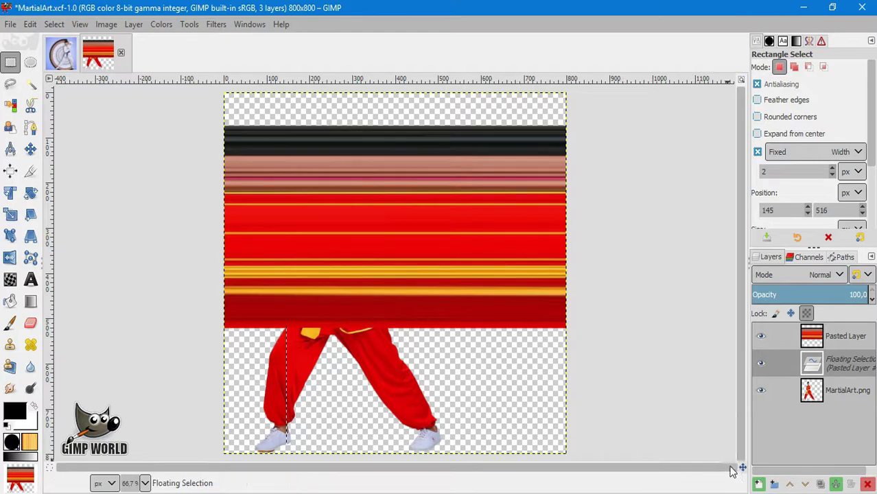
click(758, 485)
- Stretch the leg strip into a red band spanning the canvas width
key(shift+t)
click(296, 399)
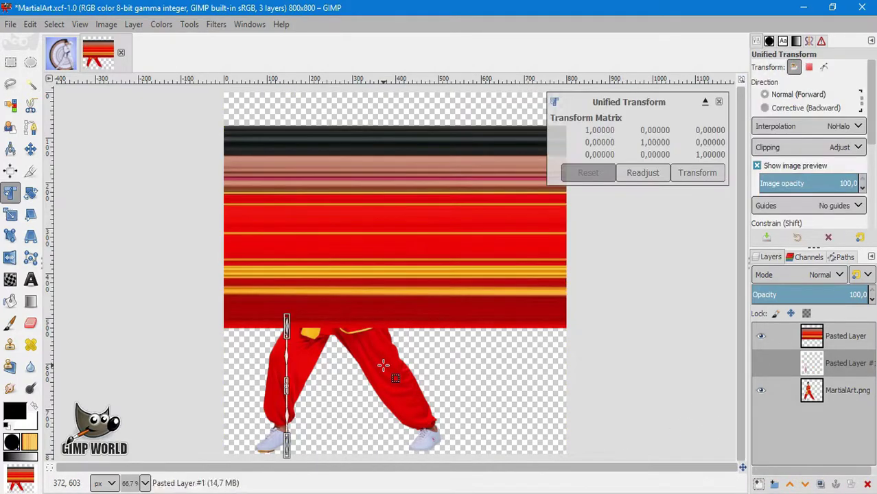
drag(296, 398, 872, 386)
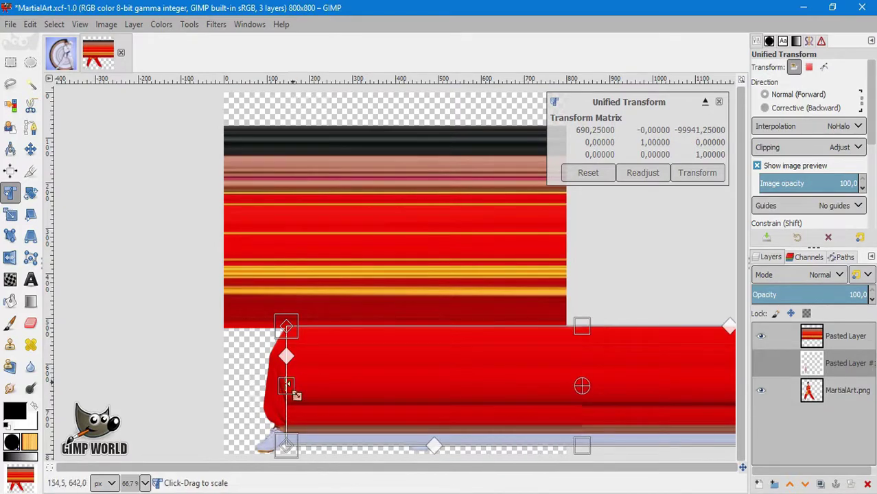
drag(286, 386, 52, 387)
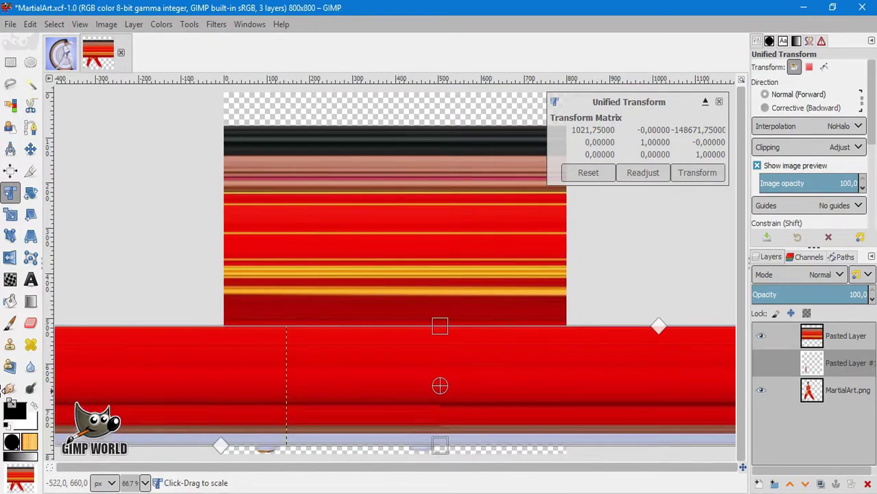
click(694, 172)
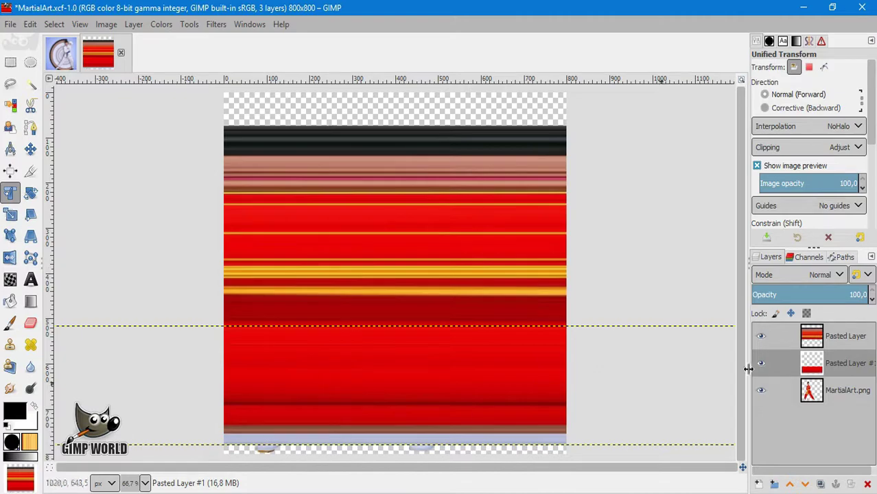
- Copy a thin strip through the shoe from the girl layer onto its own layer
click(822, 390)
click(10, 61)
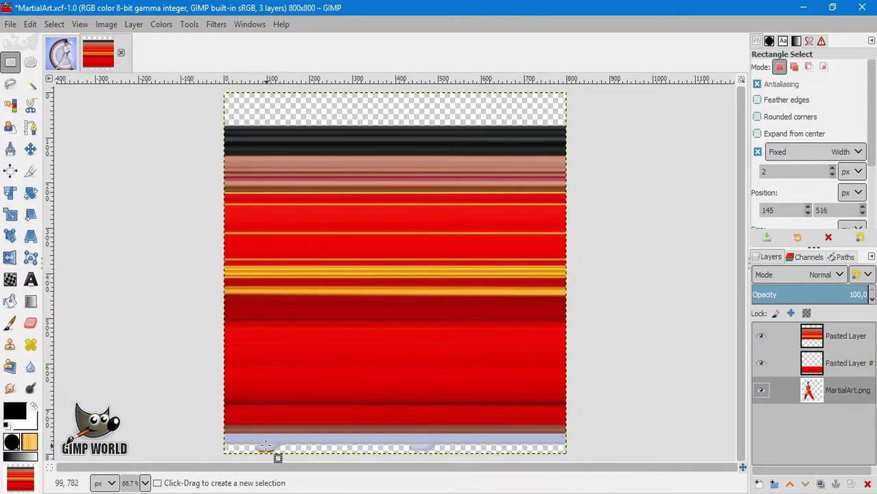
drag(265, 437, 269, 451)
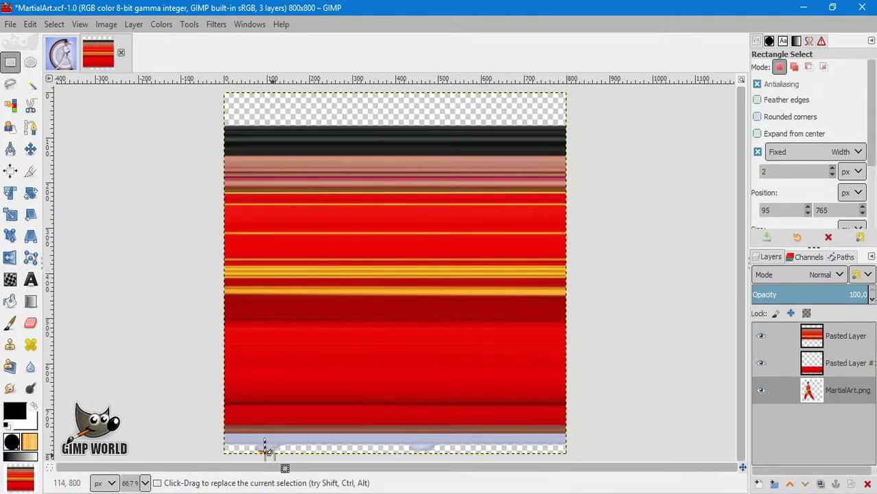
key(ctrl)
key(ctrl+v)
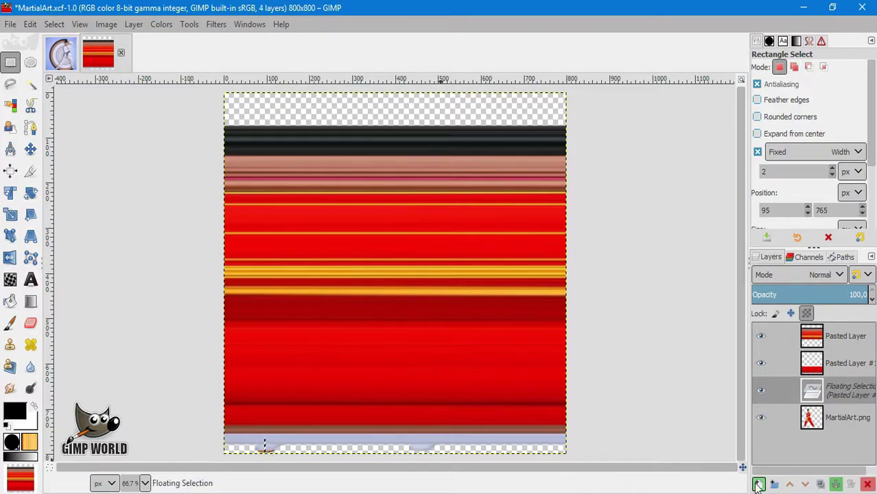
click(758, 484)
- Stretch the shoe strip across the canvas width along the bottom
scroll(327, 388, down, 1)
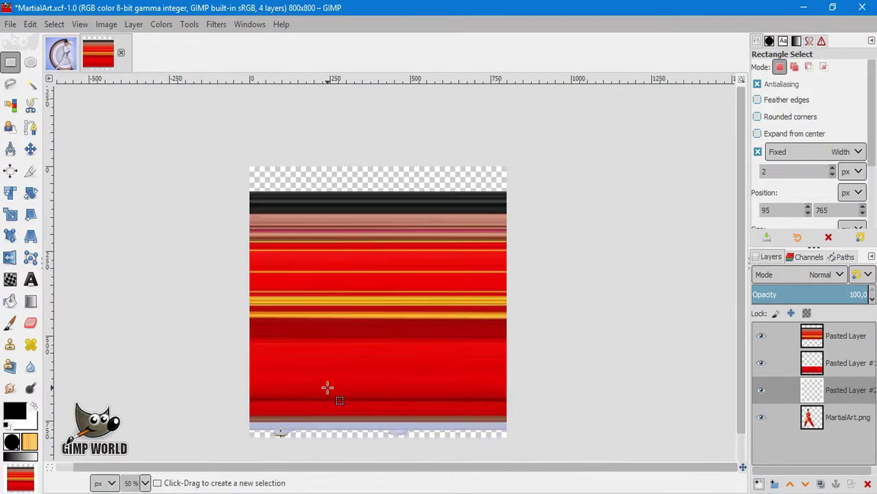
key(shift+t)
click(282, 434)
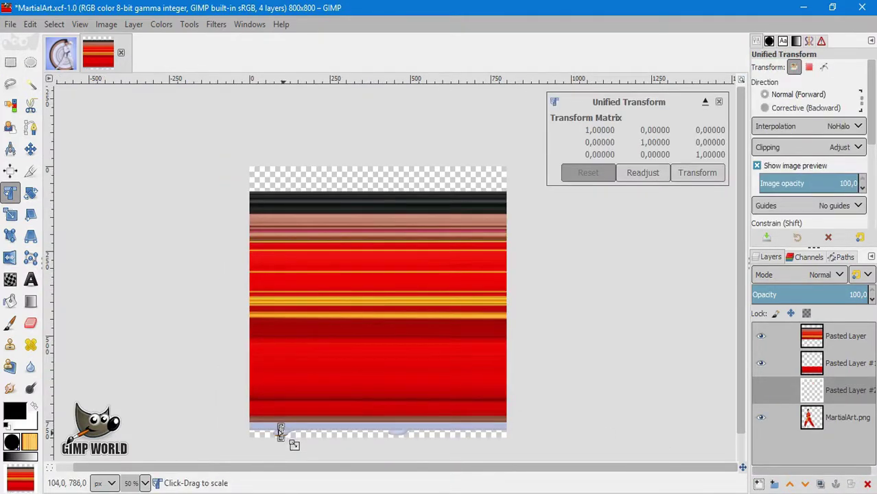
drag(280, 431, 5, 425)
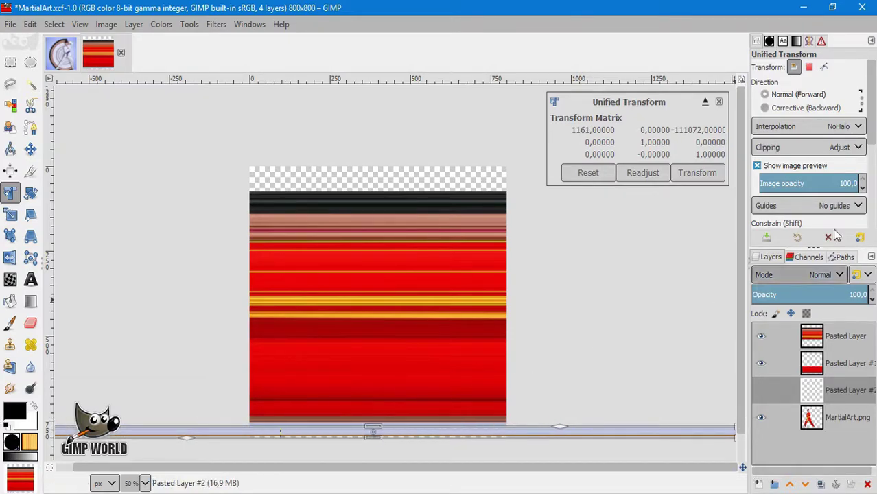
click(694, 173)
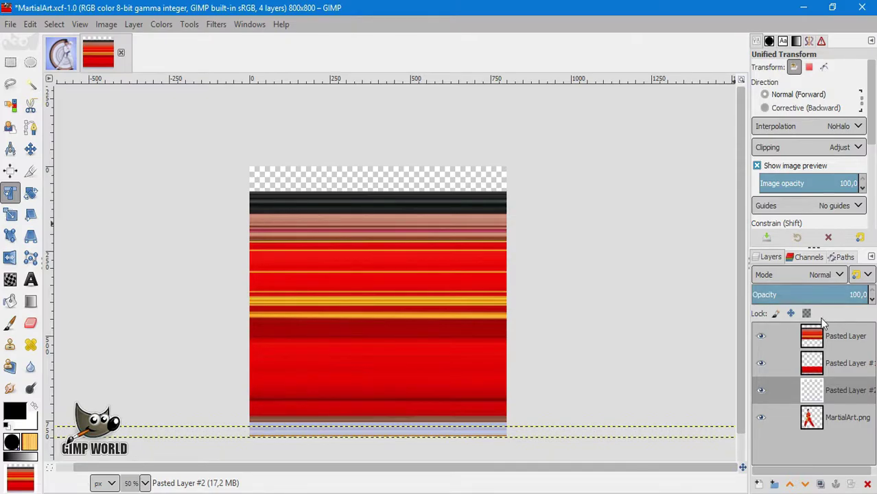
- Merge the three streak layers with Merge Down twice and place the result below MartialArt.png
right_click(827, 335)
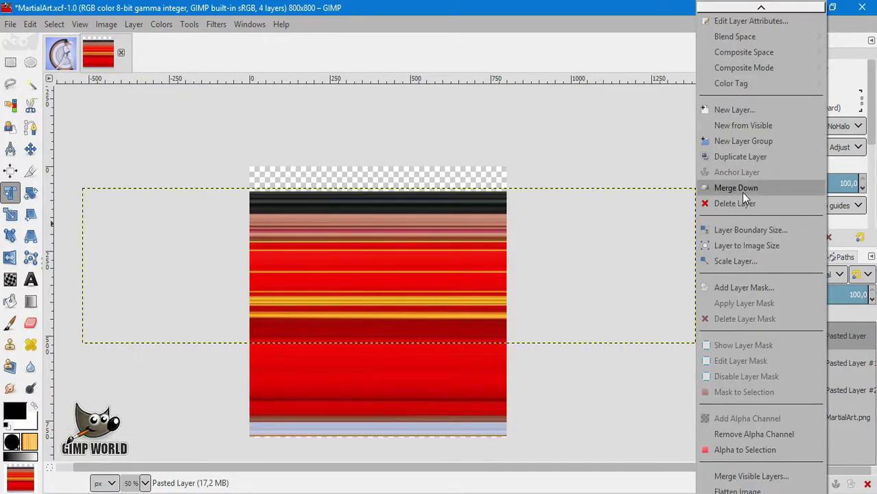
click(742, 191)
right_click(823, 335)
click(748, 188)
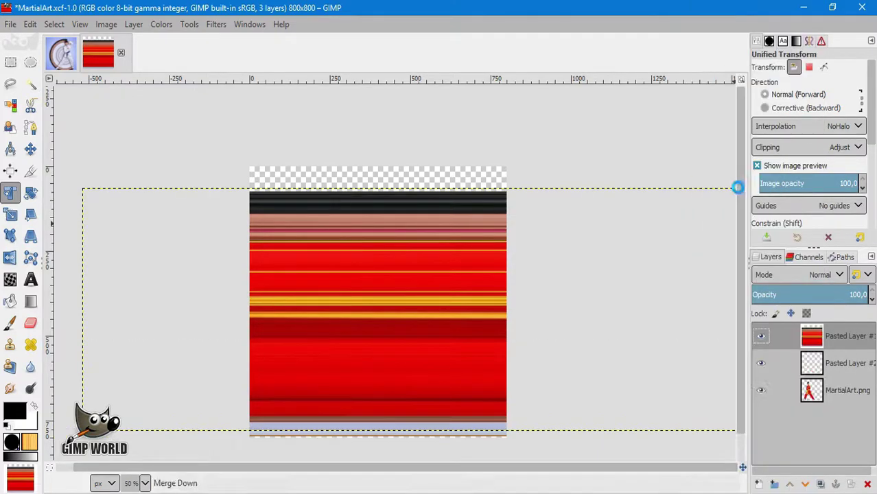
drag(827, 333, 842, 371)
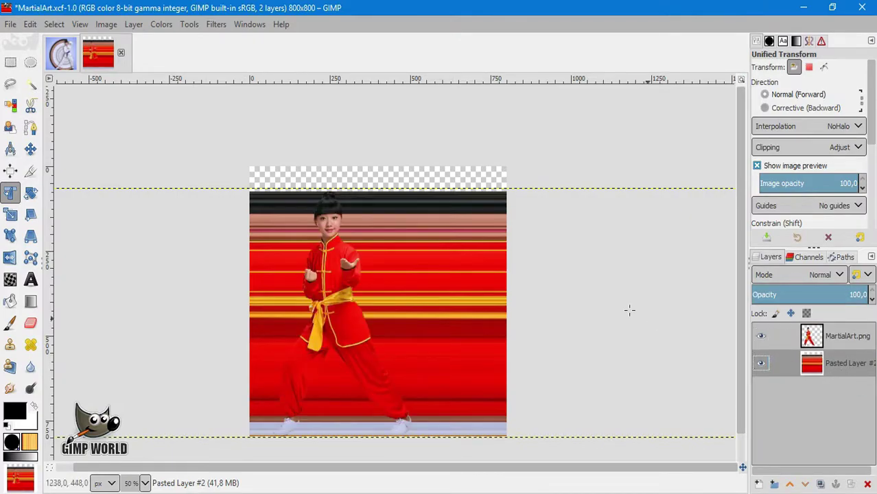
scroll(588, 283, down, 1)
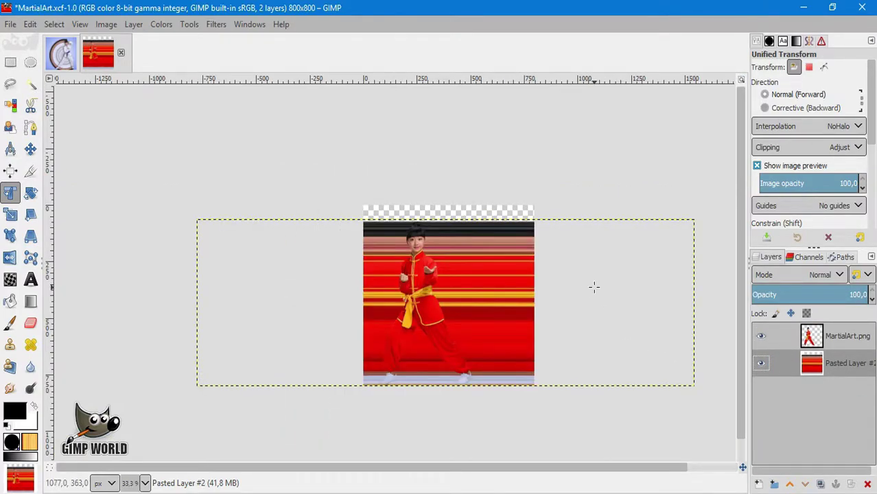
- Try a growing crop to widen the canvas, undo it, and shift the stripe layer right
click(31, 172)
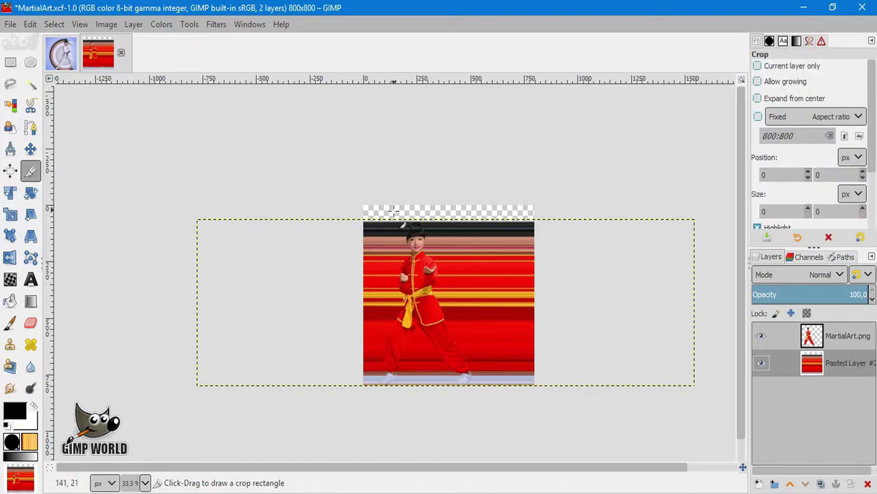
drag(365, 205, 610, 400)
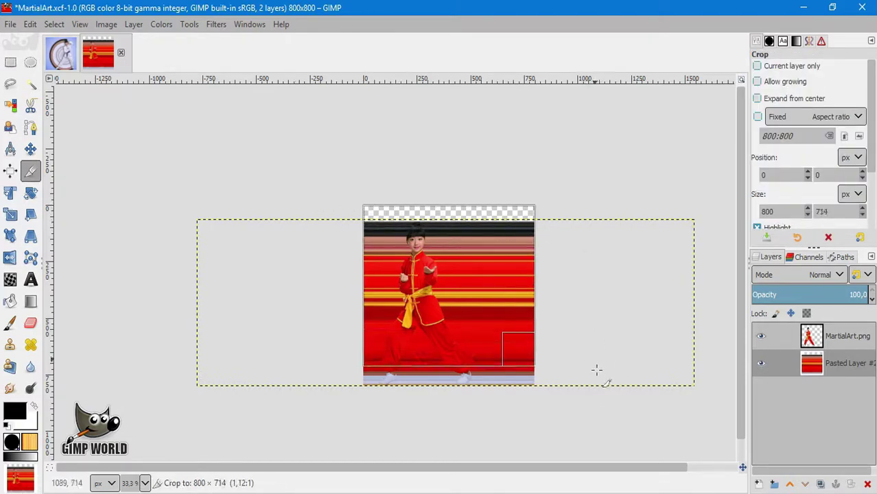
click(759, 81)
drag(511, 295, 669, 288)
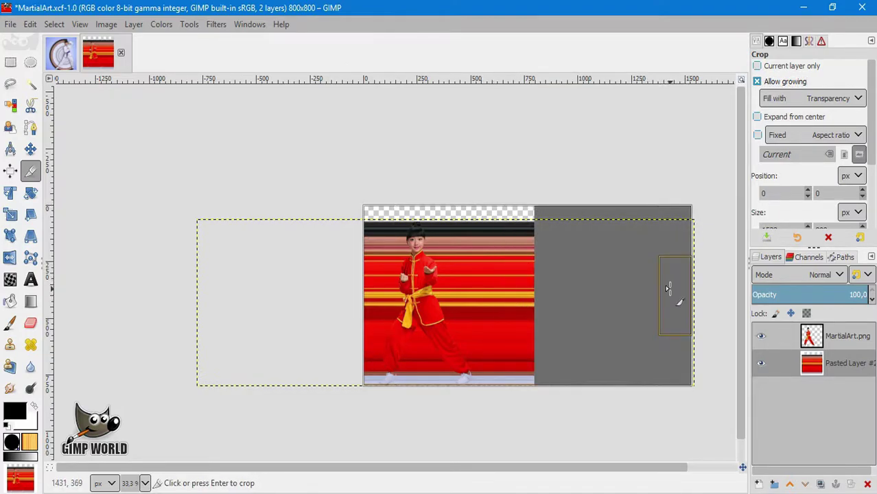
key(Return)
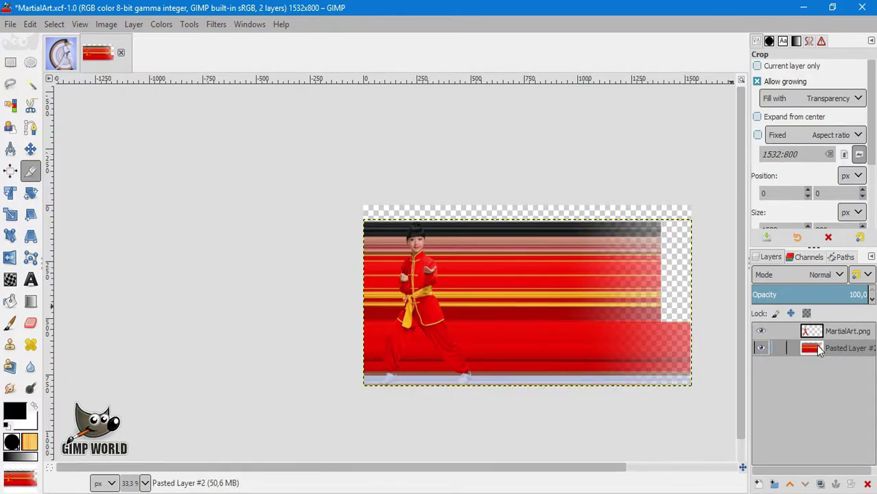
key(ctrl+z)
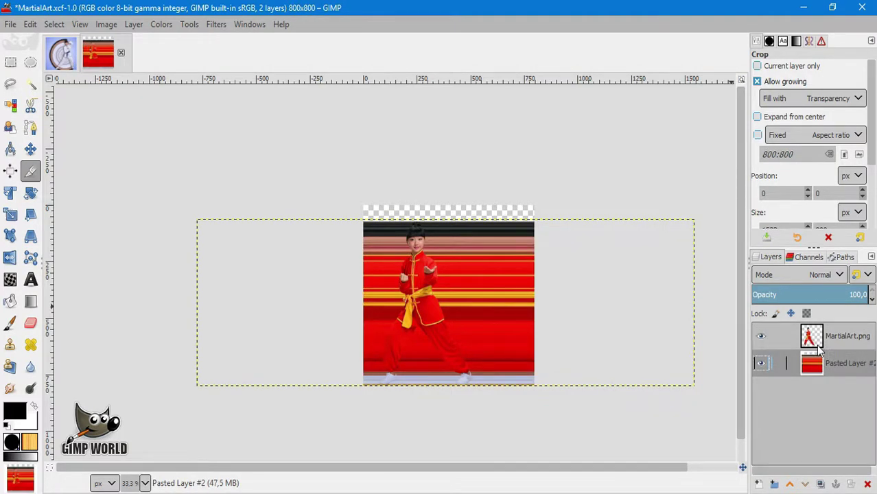
click(31, 151)
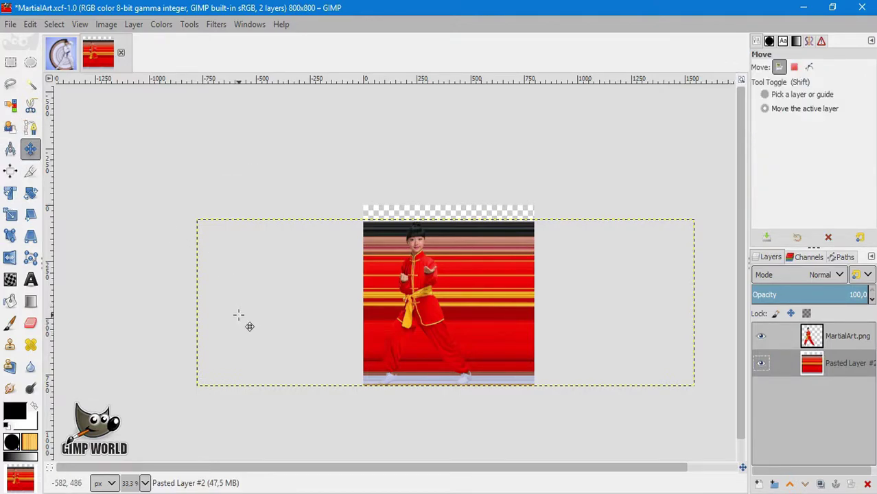
mouse_move(240, 317)
mouse_down()
mouse_move(291, 317)
mouse_move(283, 317)
mouse_up()
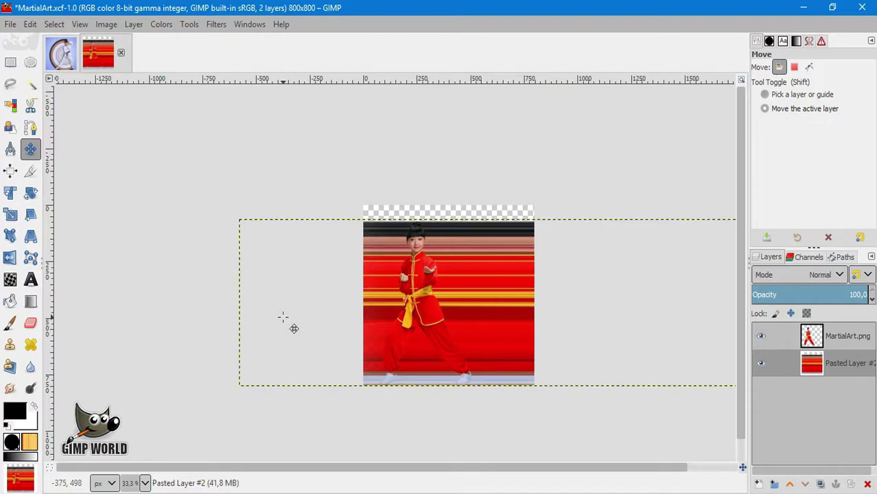
- Grow the canvas rightward to 1355×800 and nudge the stripe layer slightly right
click(31, 170)
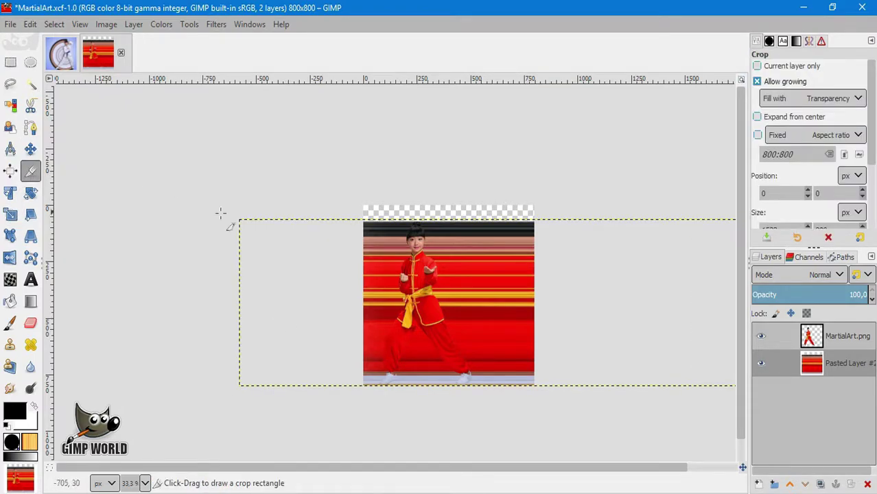
click(757, 81)
drag(367, 206, 585, 431)
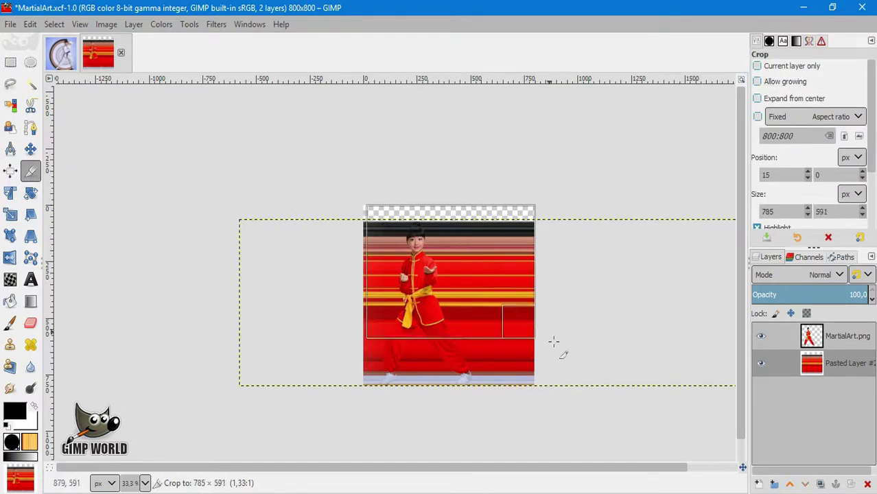
drag(374, 215, 364, 207)
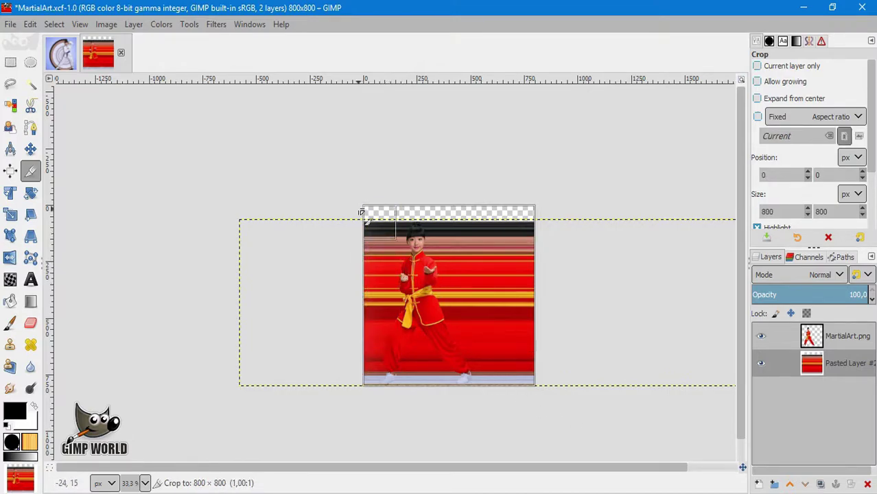
click(758, 81)
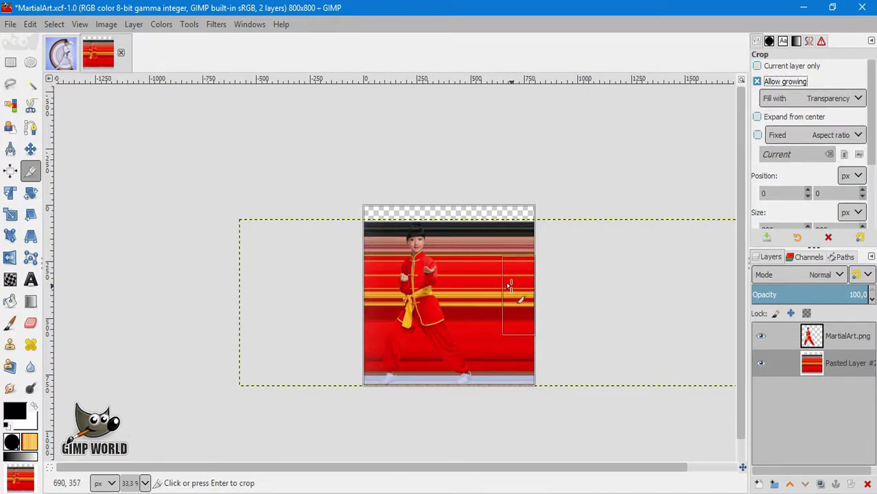
drag(509, 286, 628, 288)
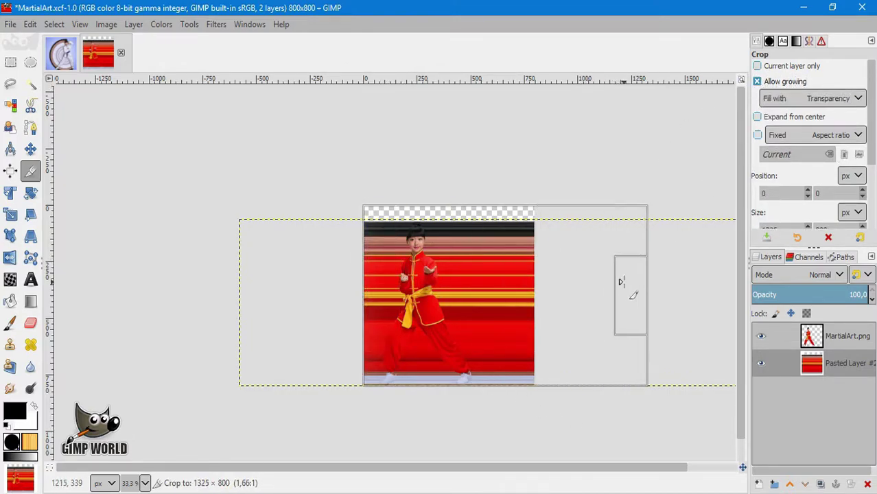
click(581, 297)
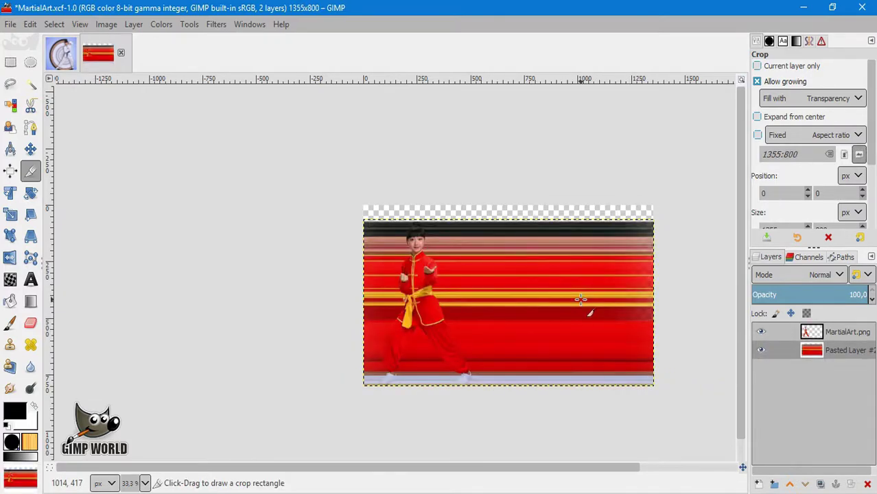
click(30, 149)
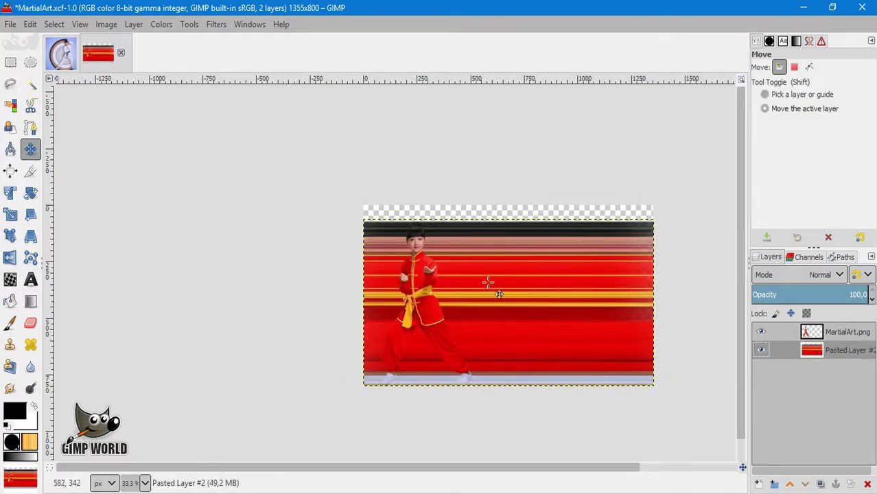
drag(507, 297, 531, 302)
click(216, 24)
mouse_move(233, 147)
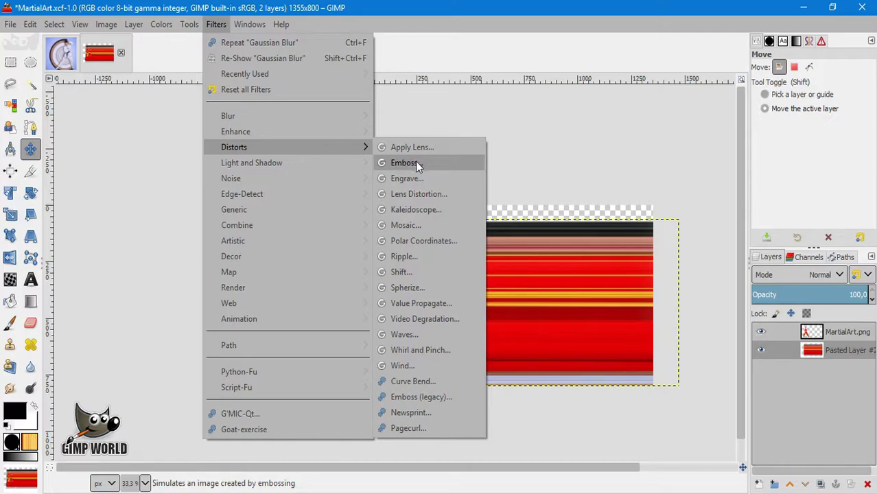
click(405, 256)
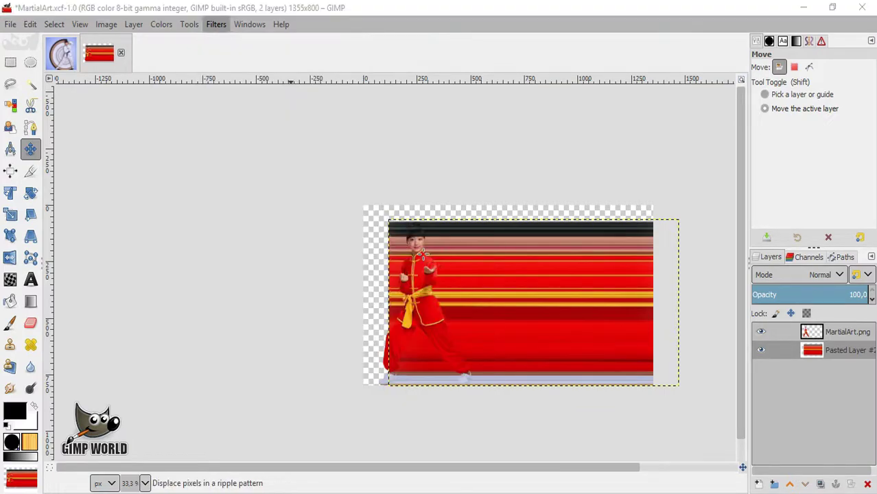
drag(667, 93, 144, 110)
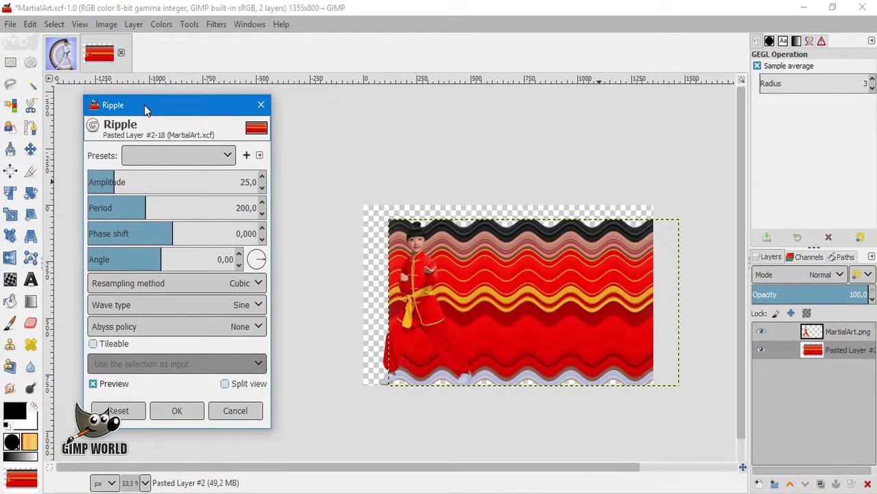
ctrl+scroll(504, 238, up, 1)
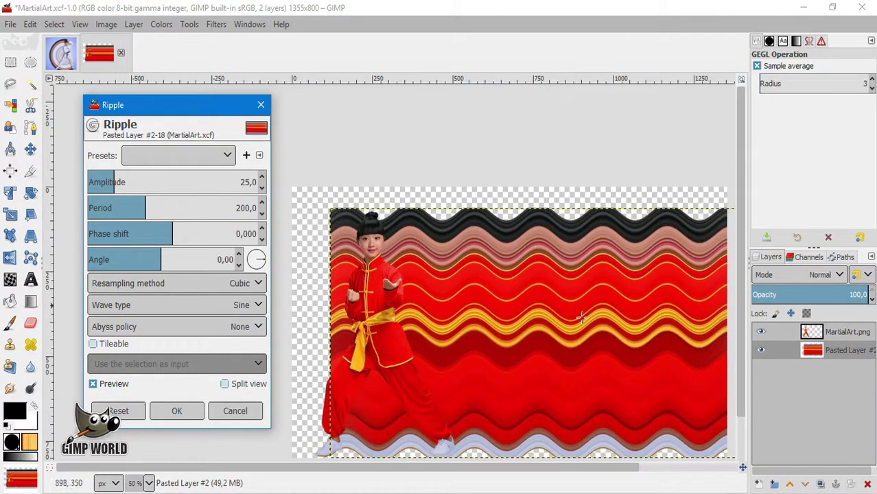
scroll(548, 469, right, 2)
scroll(552, 472, right, 2)
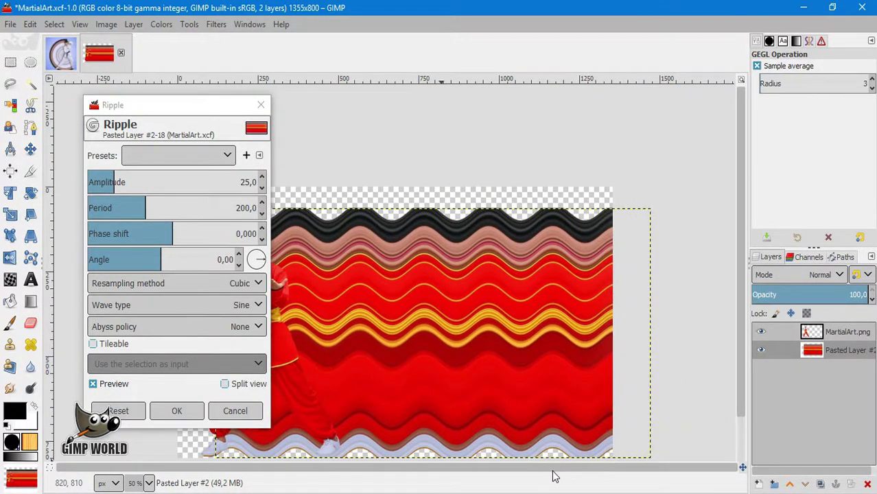
drag(742, 467, 718, 482)
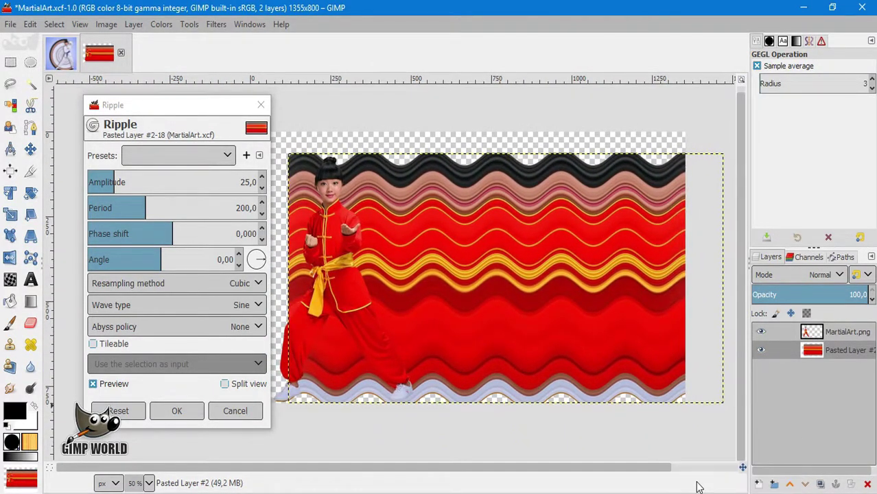
click(128, 176)
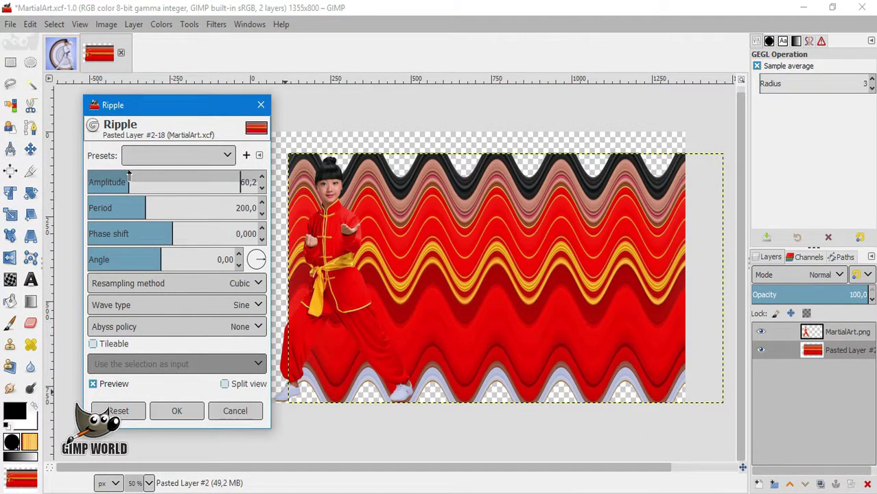
drag(128, 176, 108, 176)
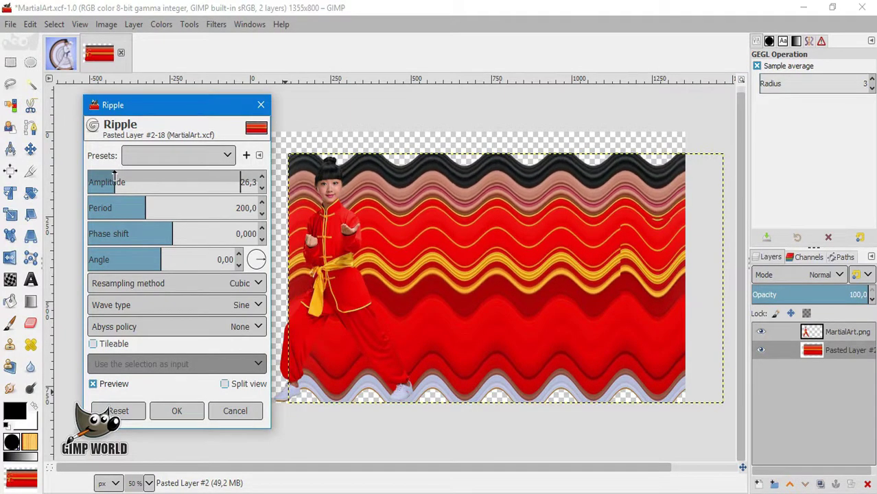
click(235, 410)
- Resize the stripe layer to the image size and choose the Ripple distortion
right_click(830, 352)
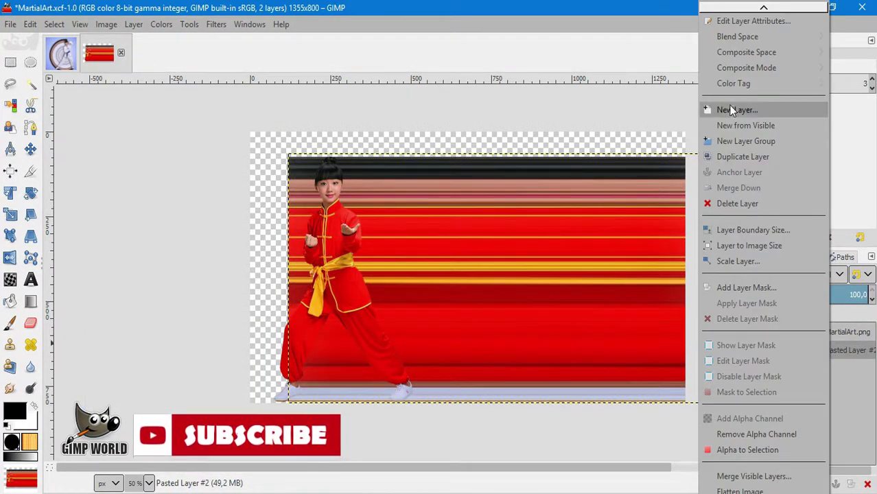
click(738, 247)
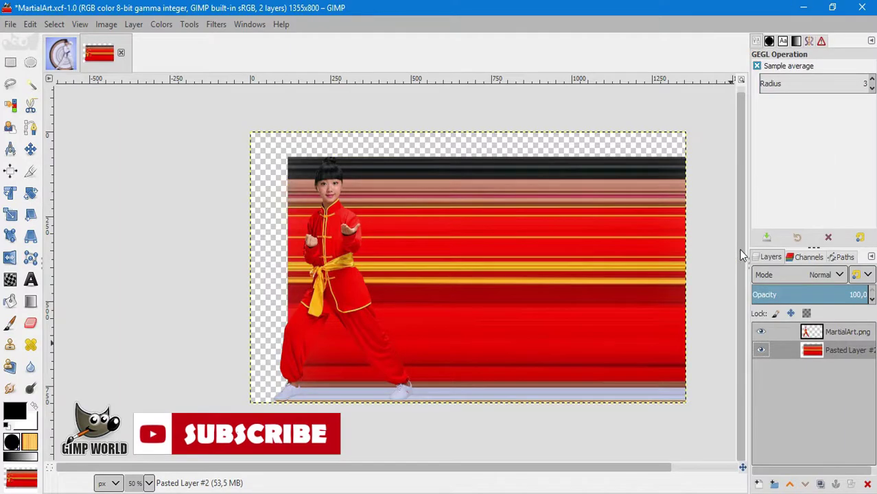
click(215, 24)
mouse_move(234, 147)
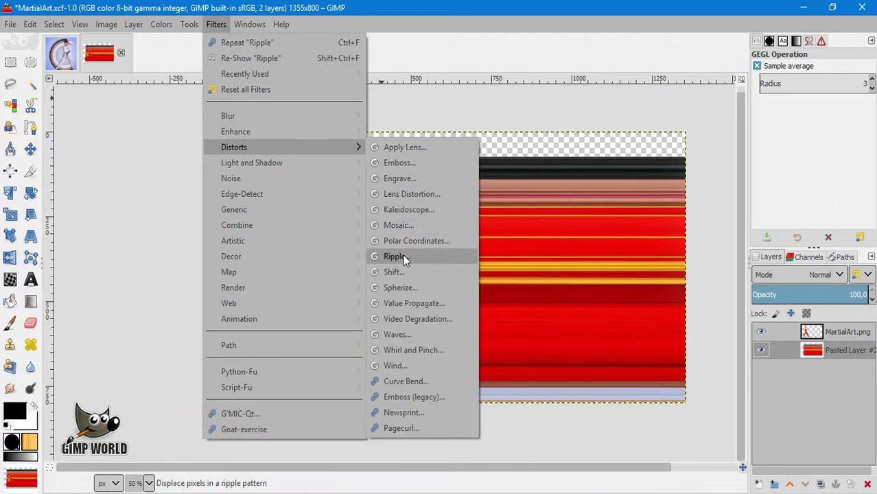
click(397, 256)
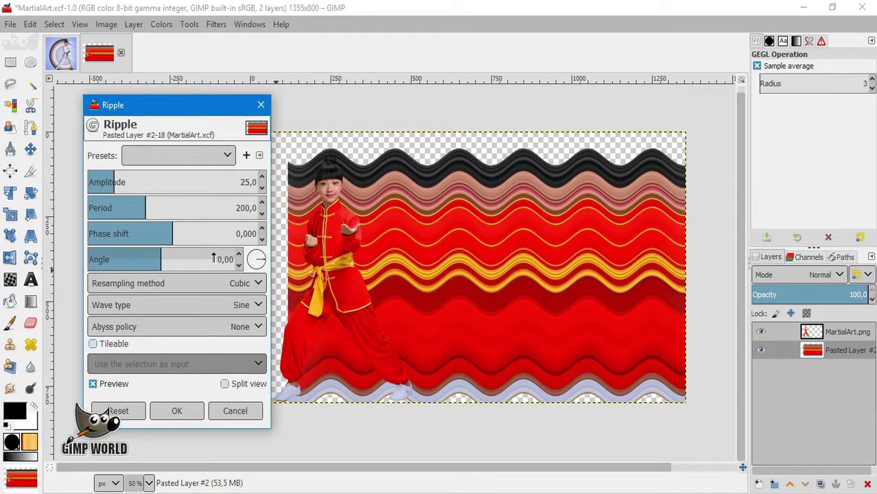
- Apply Ripple with a longer period, about 40° angle and amplitude about 53
click(161, 206)
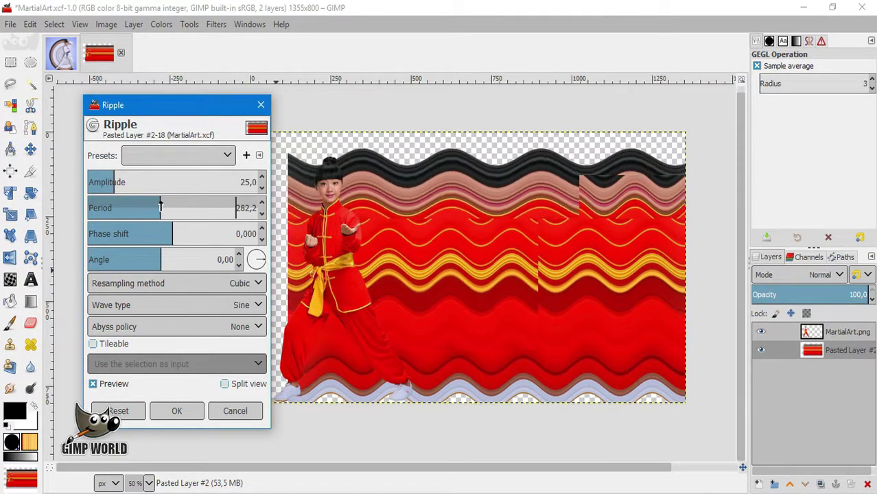
drag(160, 206, 186, 206)
click(151, 260)
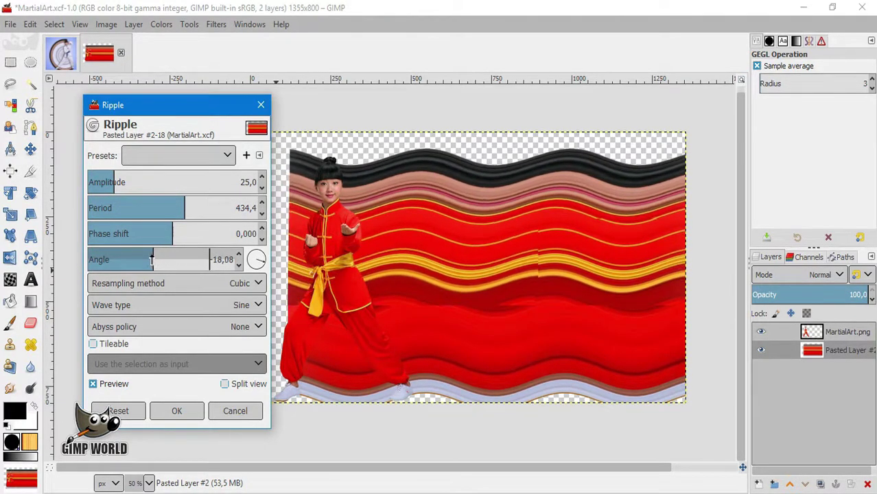
mouse_move(151, 259)
mouse_down()
mouse_move(187, 258)
mouse_move(177, 255)
mouse_up()
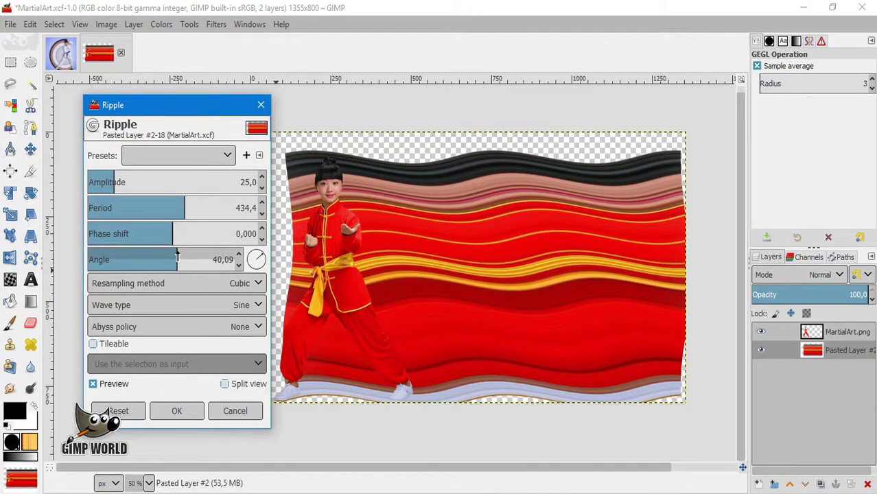
click(120, 177)
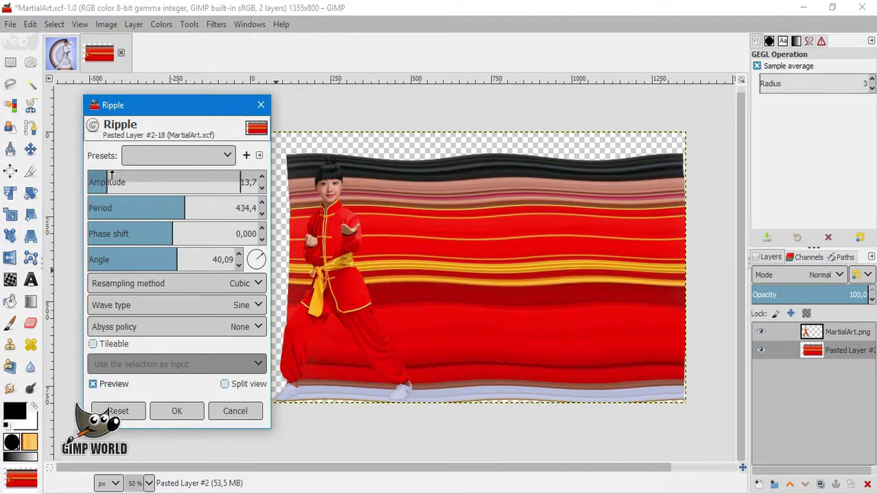
drag(121, 177, 126, 177)
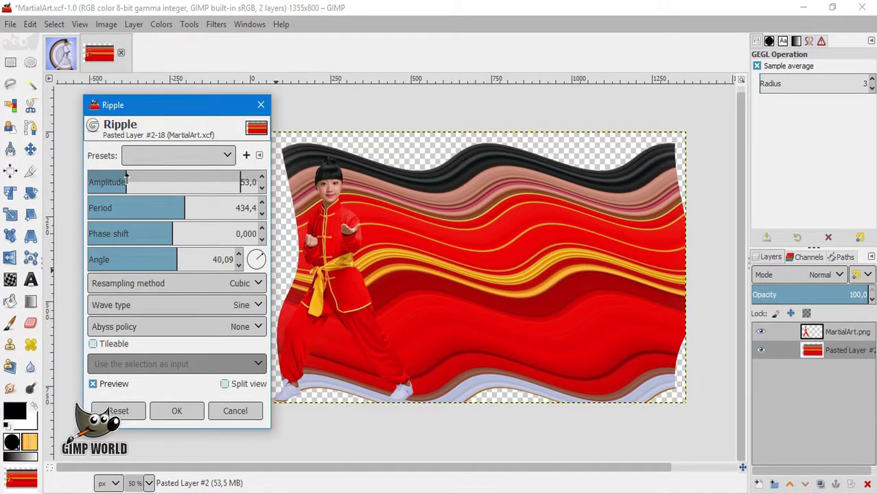
click(174, 414)
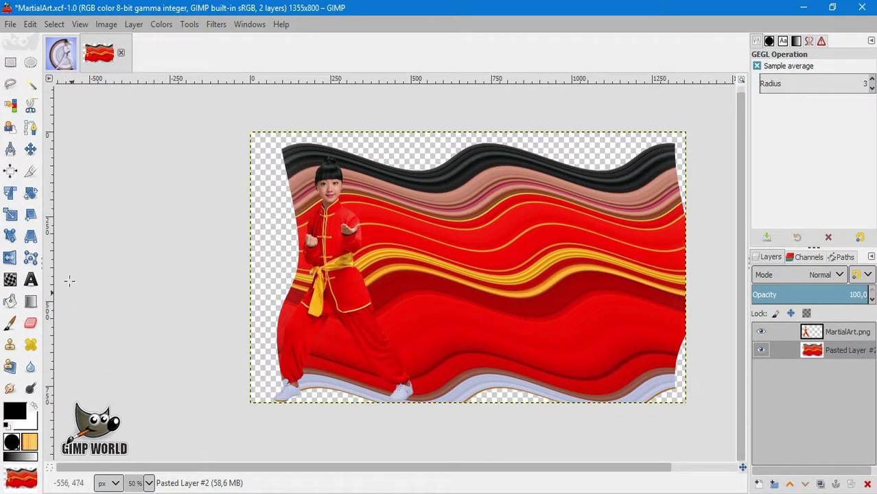
- Reposition the wave strips layer slightly with the Move tool
click(30, 149)
drag(458, 291, 473, 295)
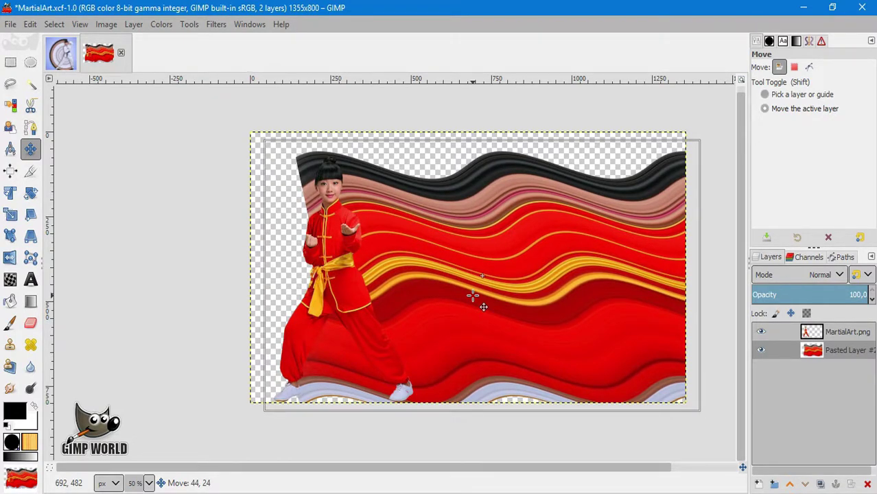
drag(473, 296, 456, 298)
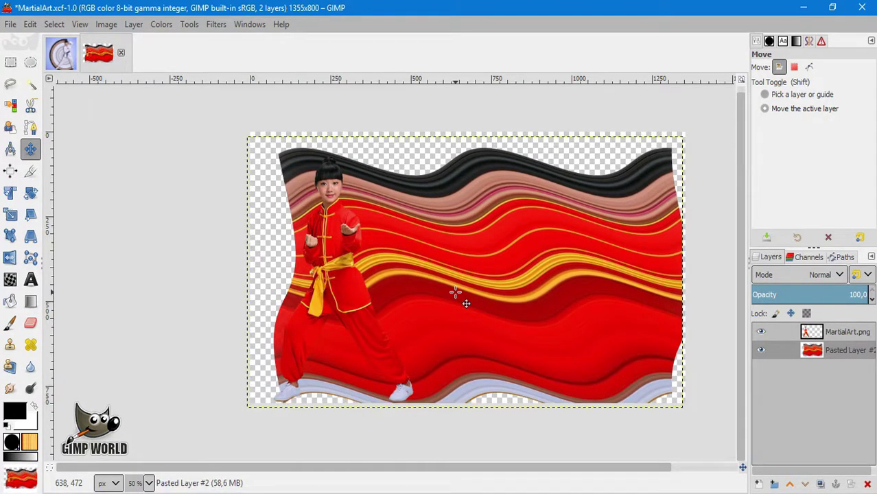
- Add a white layer mask and paint out the strips left of the girl's head
click(851, 485)
click(783, 474)
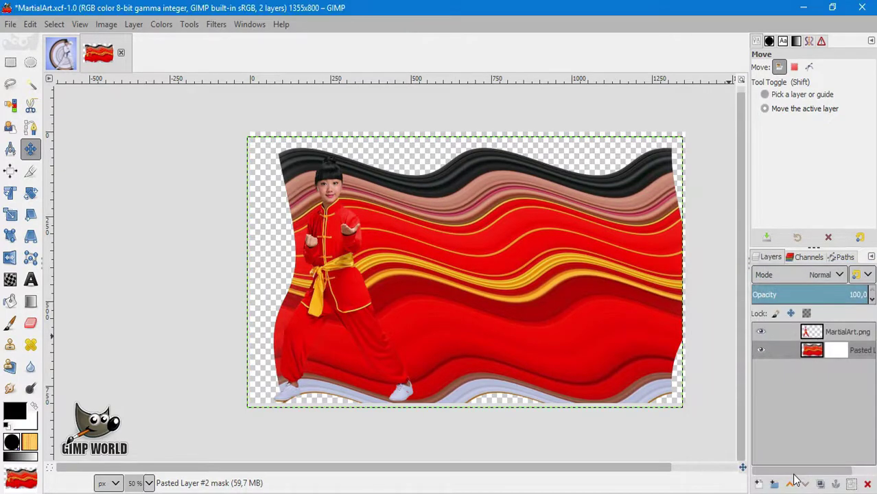
click(10, 322)
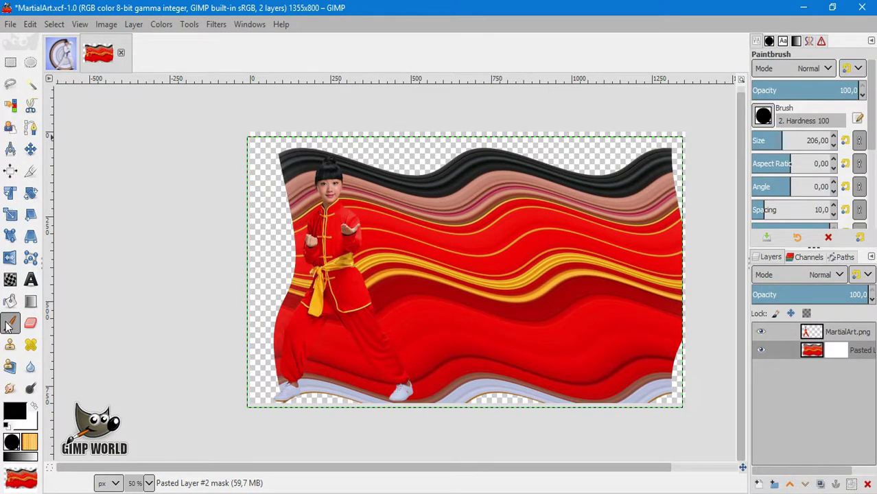
mouse_move(287, 163)
mouse_down()
mouse_move(296, 261)
mouse_move(259, 388)
mouse_up()
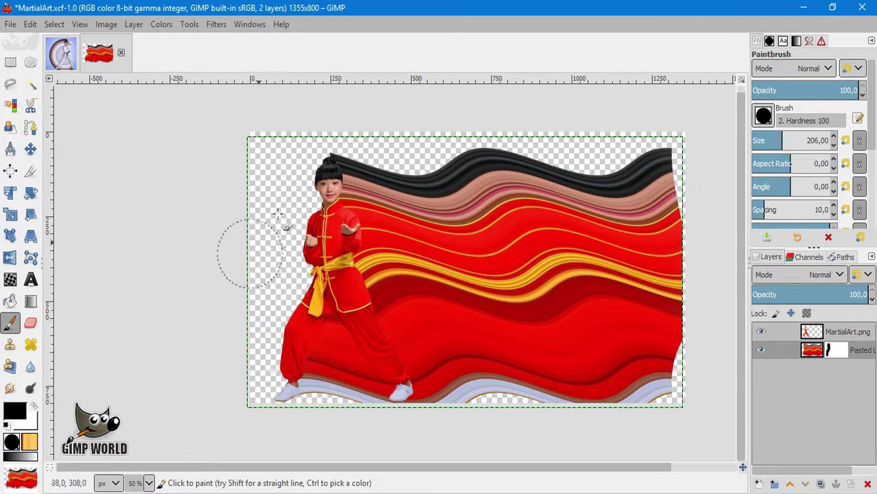
click(812, 351)
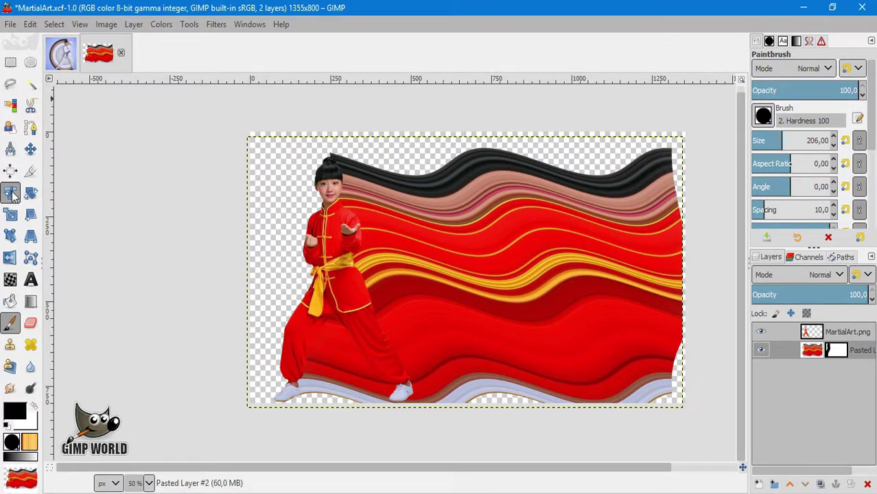
click(10, 214)
click(343, 239)
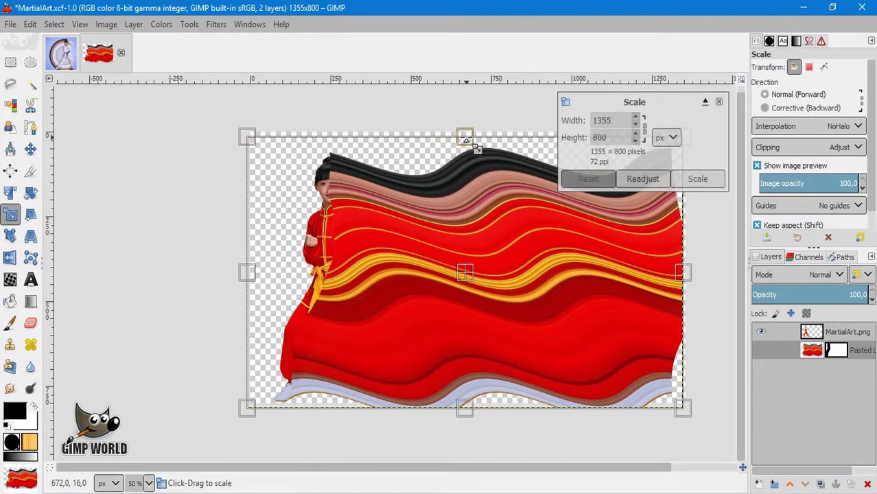
- Shrink the wave strips layer to about 1331×786 and nudge it a few pixels left
drag(465, 142, 478, 153)
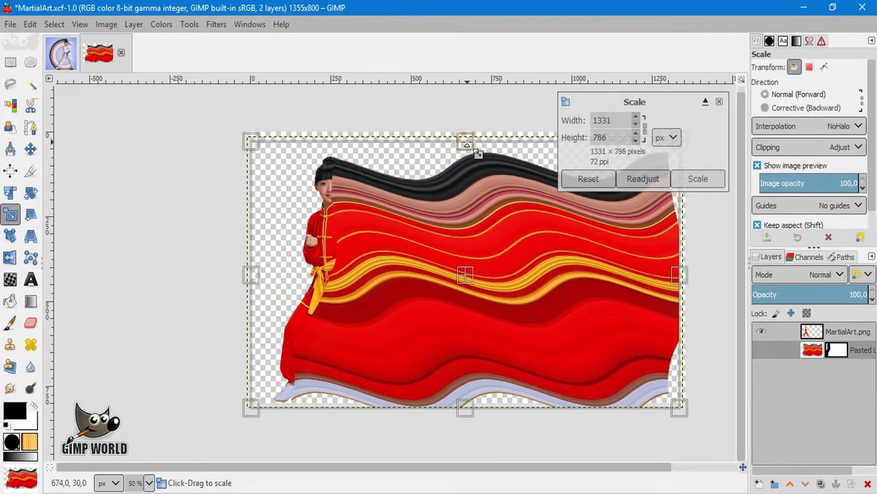
click(698, 179)
click(30, 149)
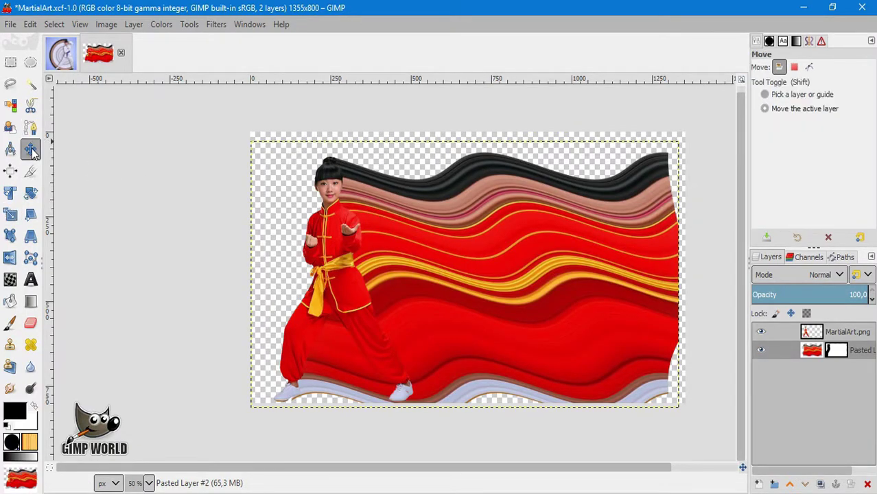
drag(462, 268, 455, 273)
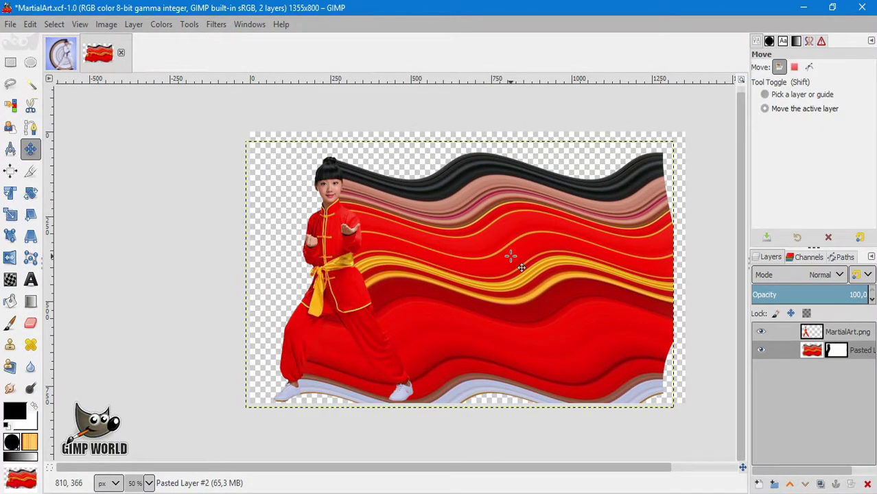
- Crop the image to 1288×800, trimming the empty right strip
click(30, 173)
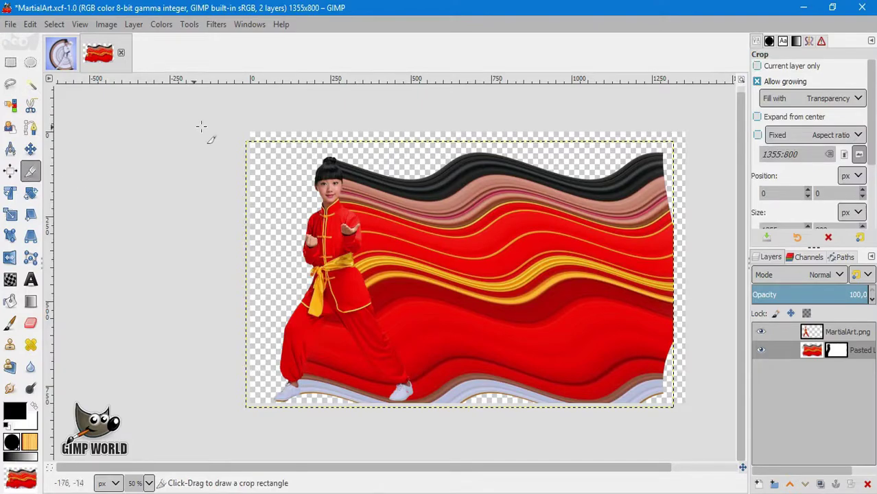
mouse_move(221, 121)
mouse_down()
mouse_move(675, 421)
mouse_move(672, 410)
mouse_up()
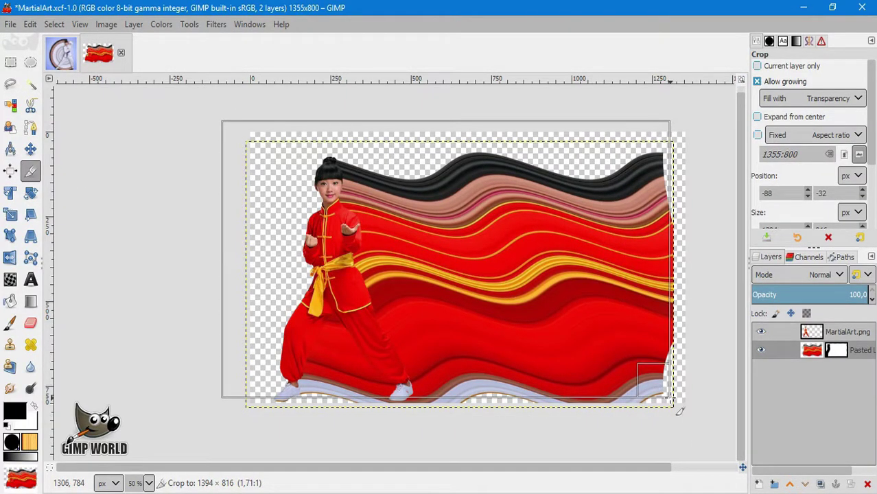
click(757, 81)
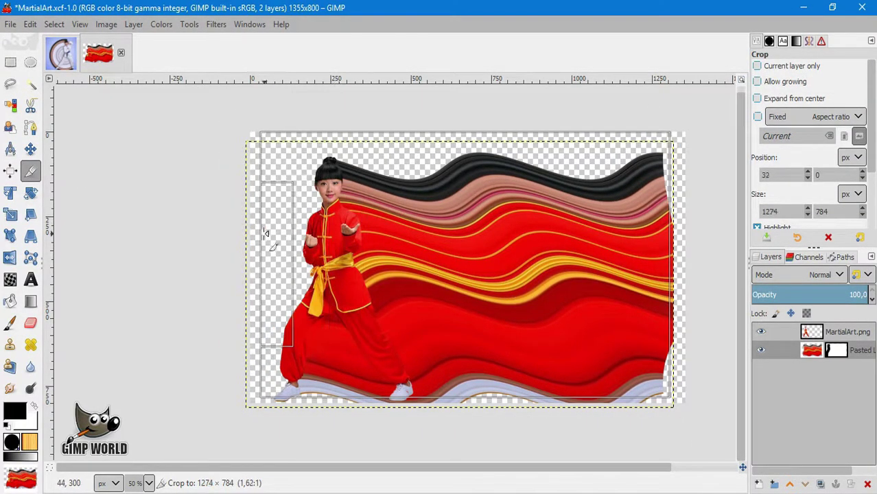
drag(236, 225, 255, 227)
mouse_move(641, 231)
mouse_down()
mouse_move(642, 240)
mouse_move(670, 240)
mouse_up()
drag(534, 386, 533, 390)
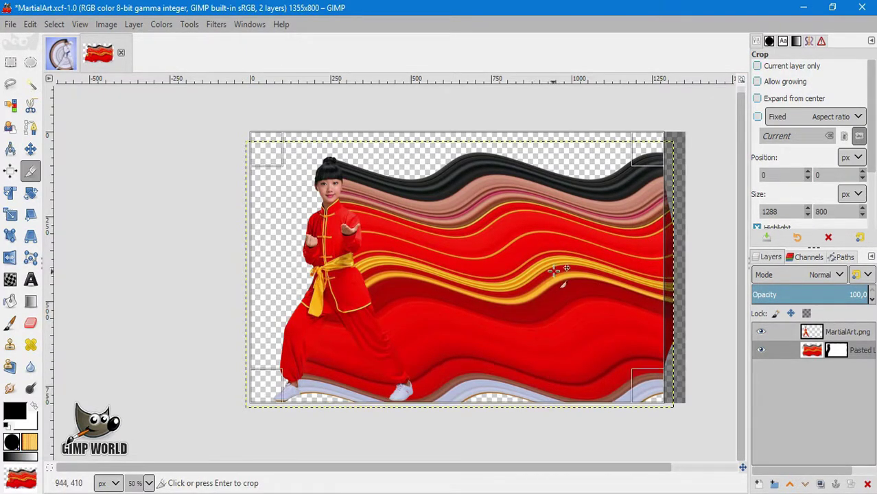
key(Return)
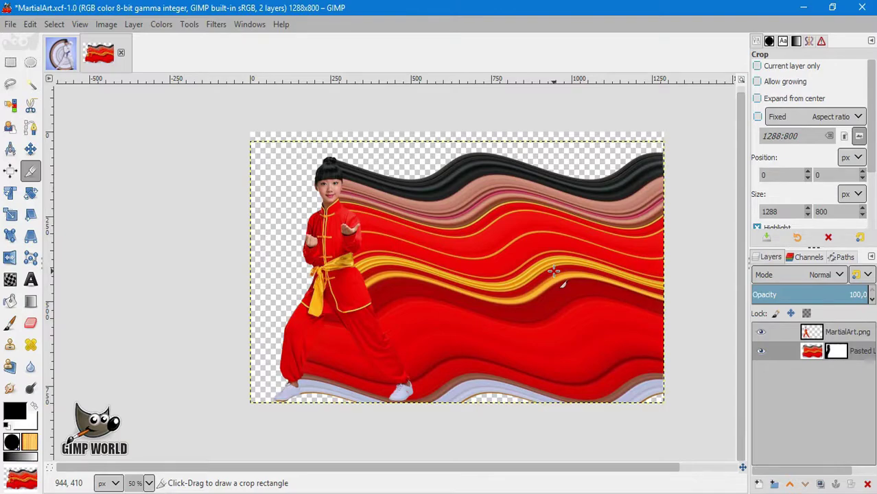
- Add a new transparent layer and draw a radial gradient across it from the girl
click(760, 485)
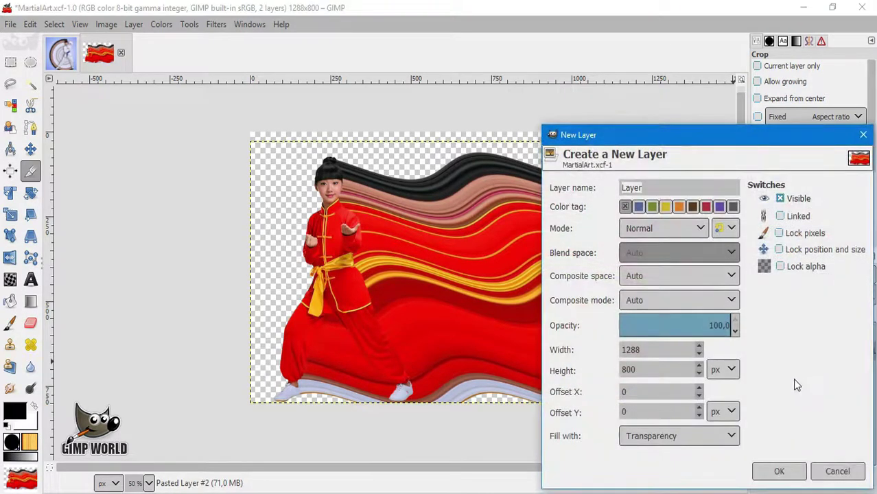
click(779, 471)
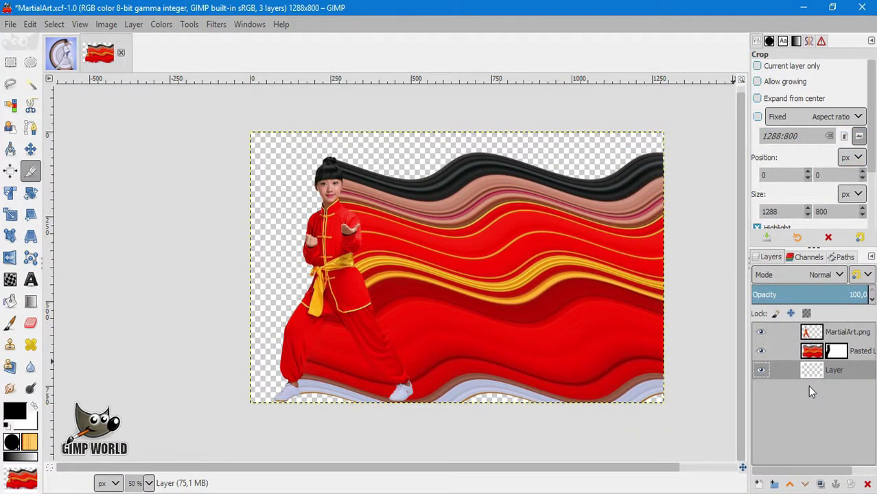
click(37, 307)
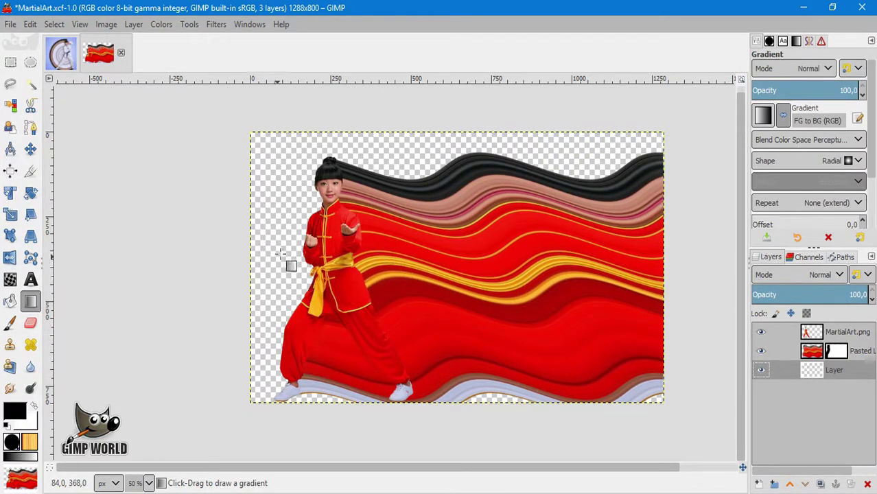
drag(331, 255, 675, 256)
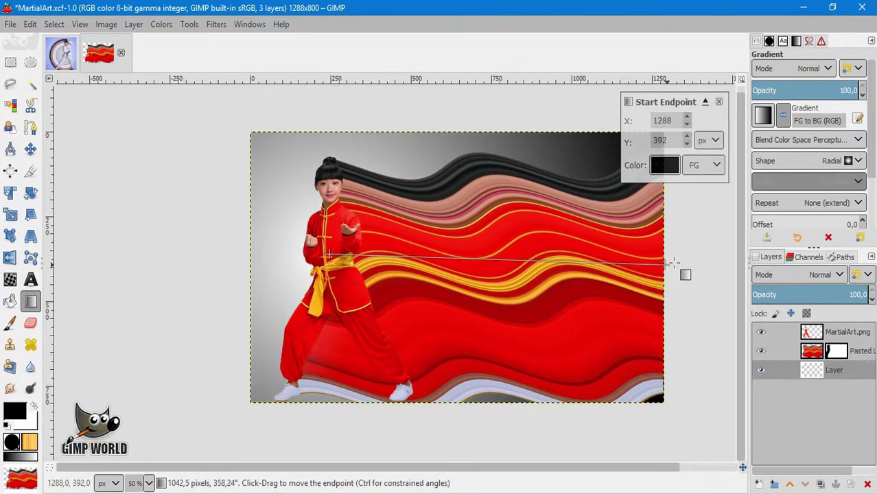
- Make the gradient's outer colour orange, centre the glow on the girl, and commit it
click(664, 165)
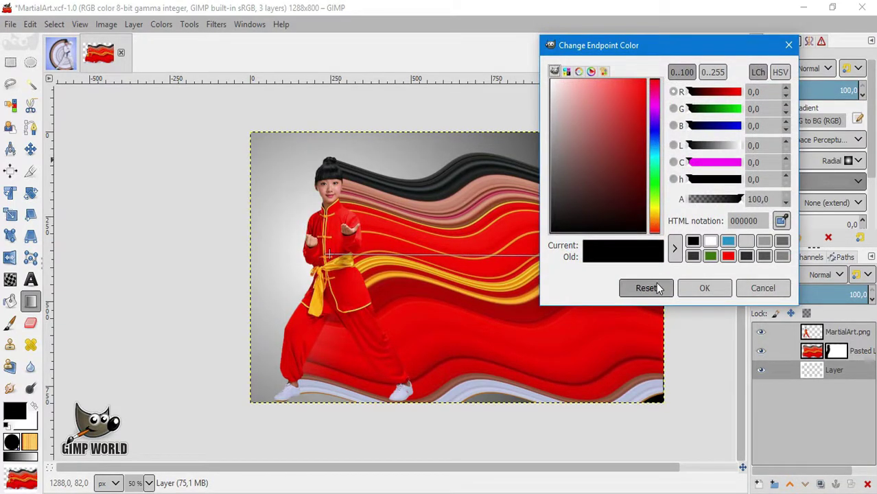
click(369, 258)
click(704, 287)
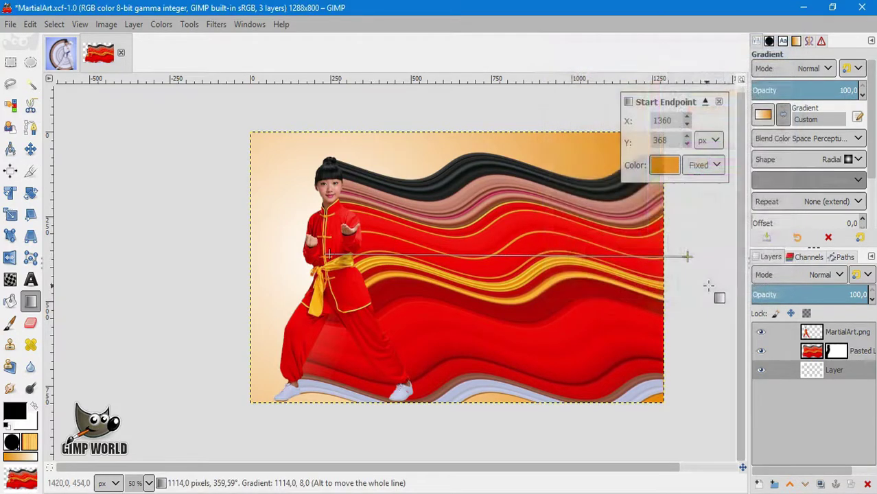
drag(640, 256, 667, 256)
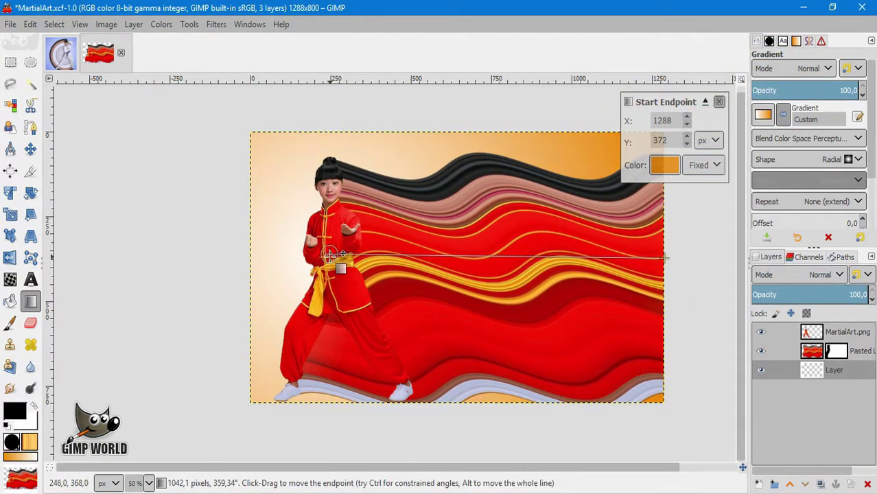
drag(330, 256, 334, 268)
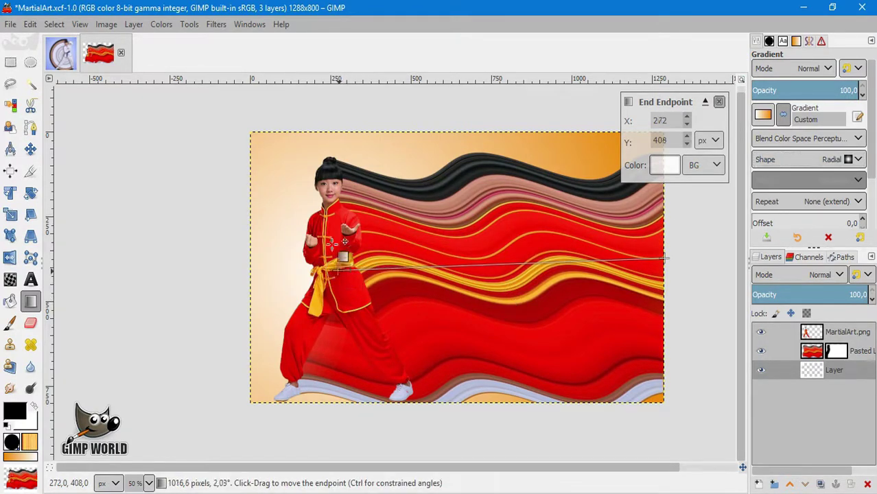
drag(337, 265, 332, 238)
mouse_move(664, 257)
mouse_down()
mouse_move(676, 283)
mouse_move(674, 357)
mouse_up()
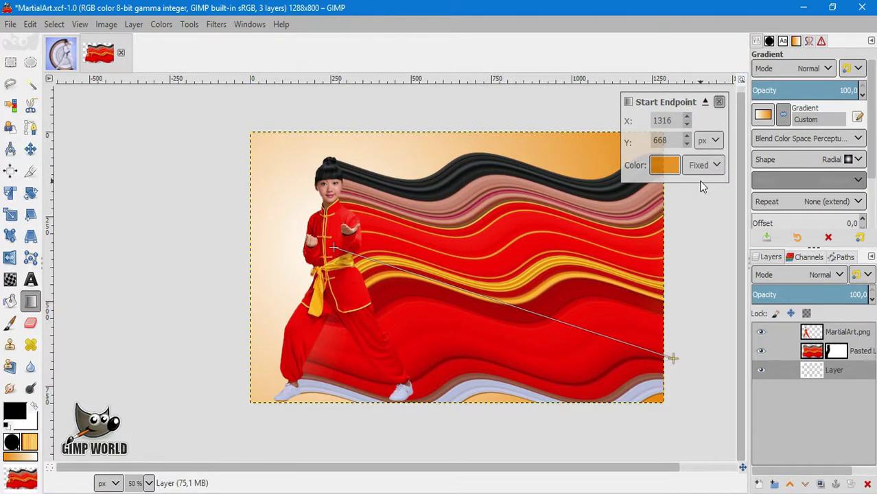
key(Return)
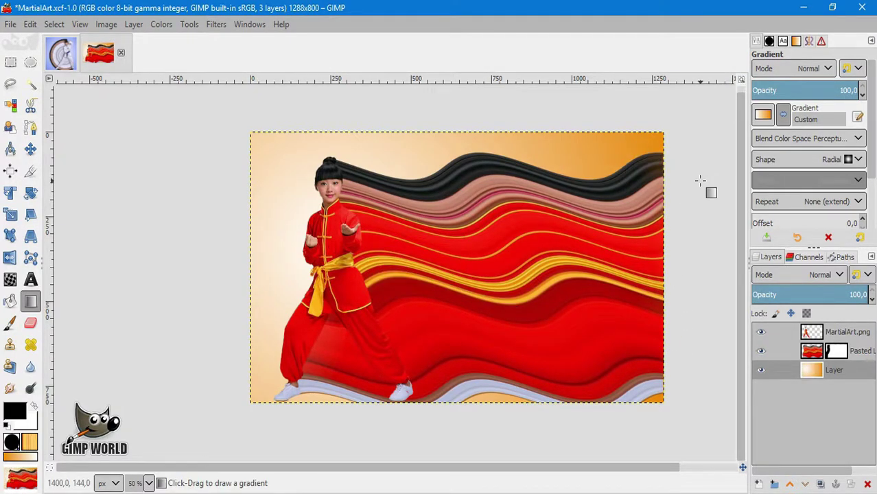